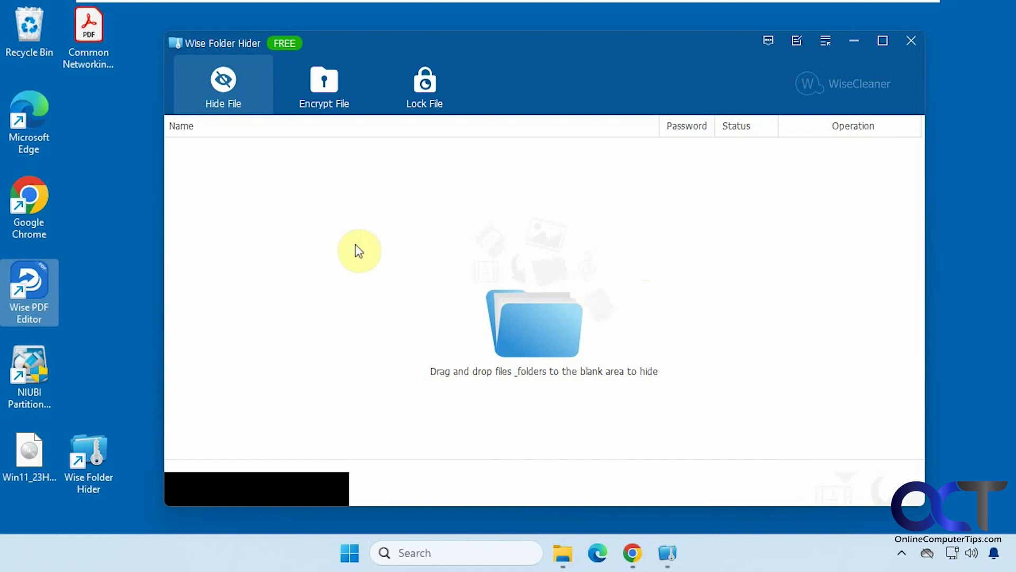
Close and relaunch Wise Folder Hider, approve the admin prompt, and log in with its password.
click(910, 44)
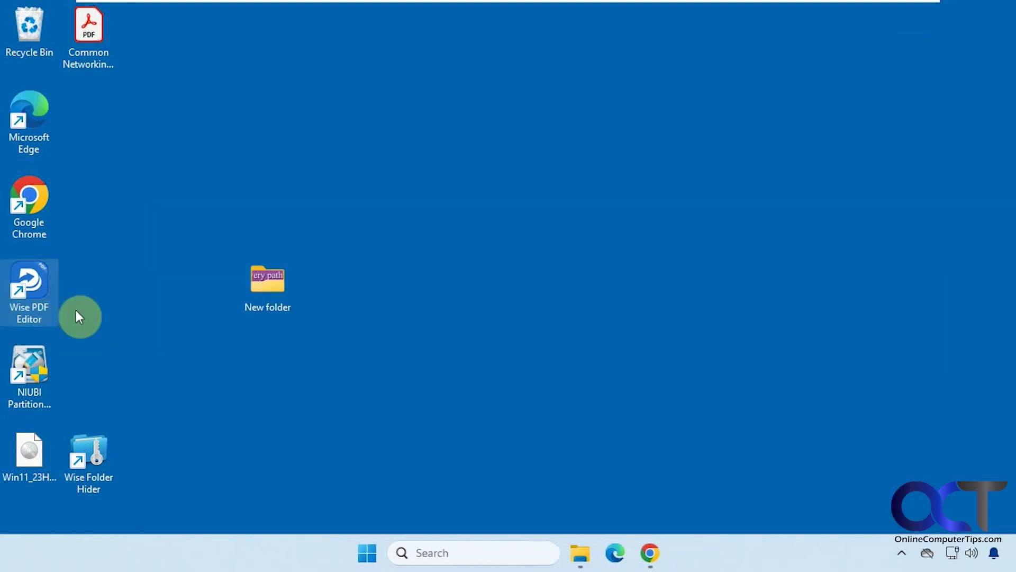
double_click(77, 454)
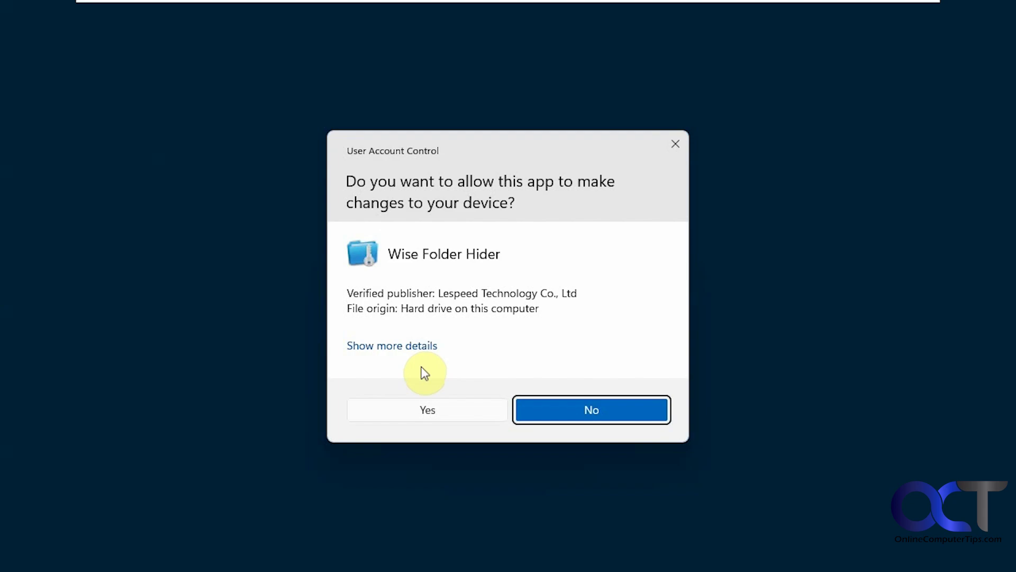
click(438, 413)
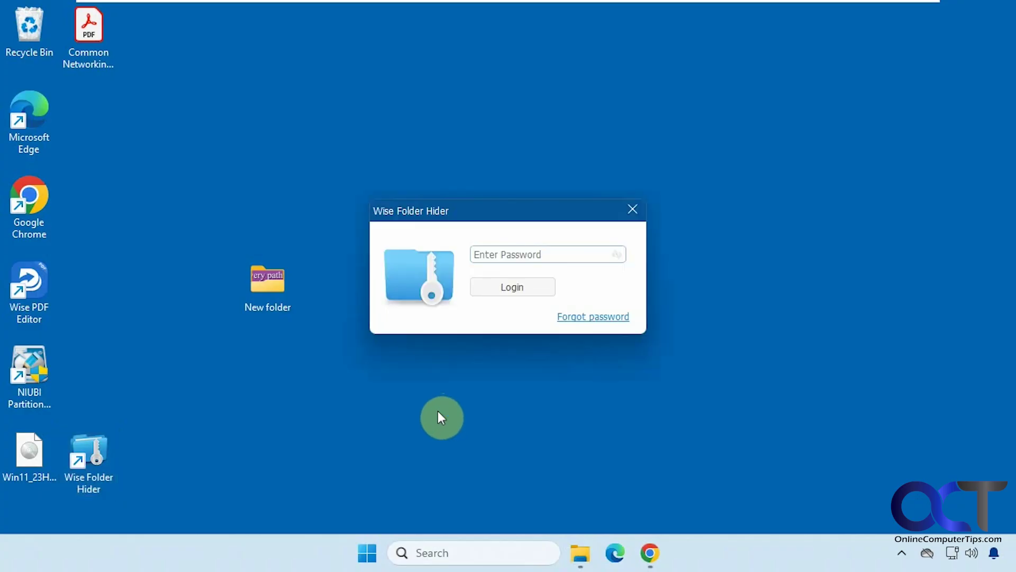
click(548, 255)
text(*)
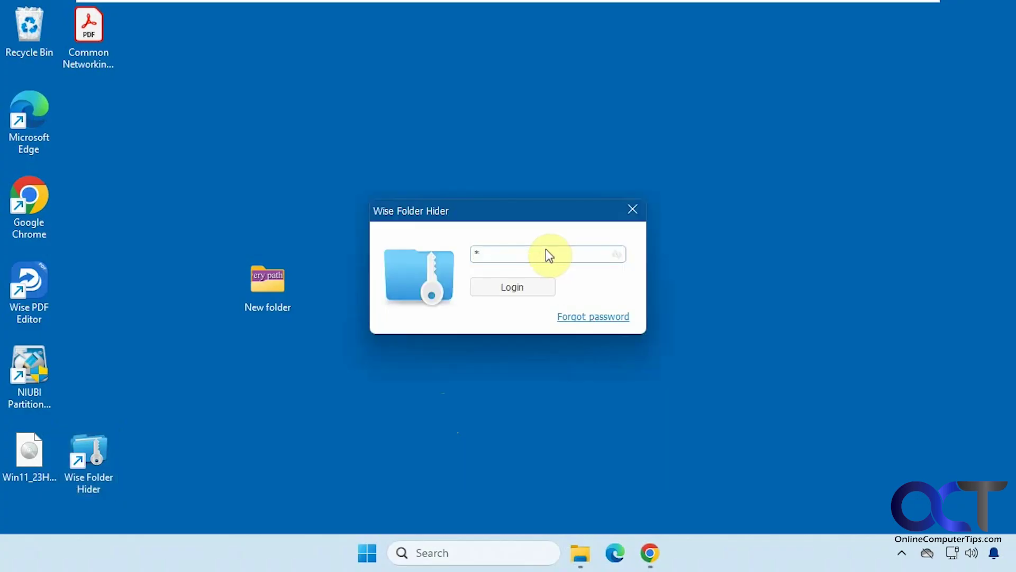
text(*******)
click(526, 290)
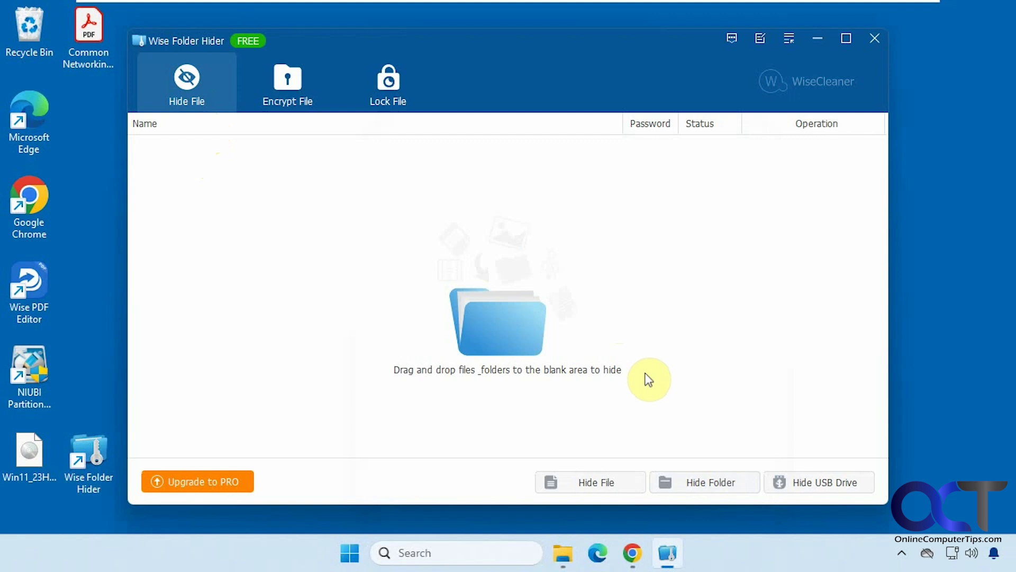
Browse Local Disk (C:) in File Explorer and drag Confidential Files into Wise Folder Hider.
click(563, 553)
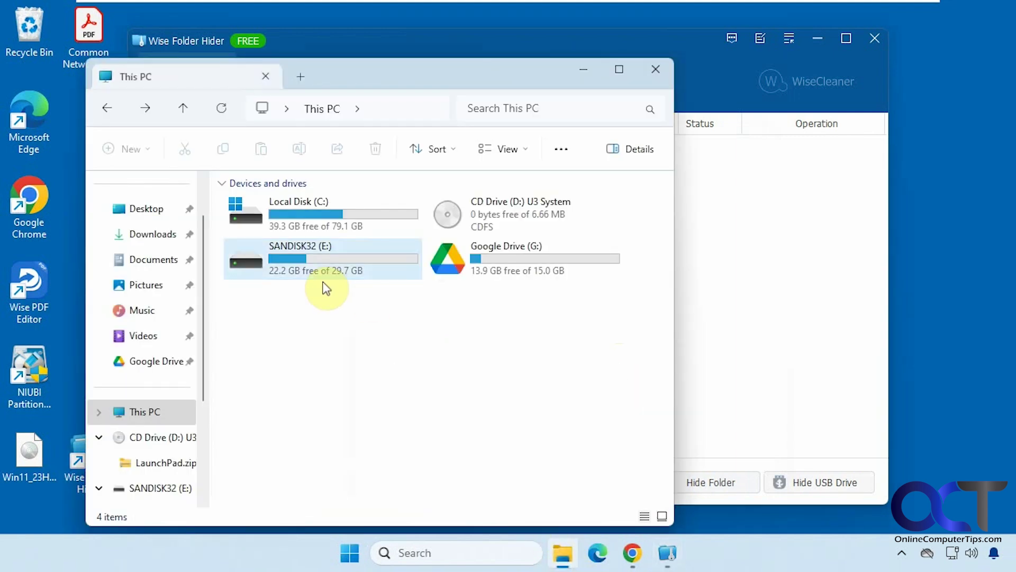
click(329, 221)
double_click(327, 219)
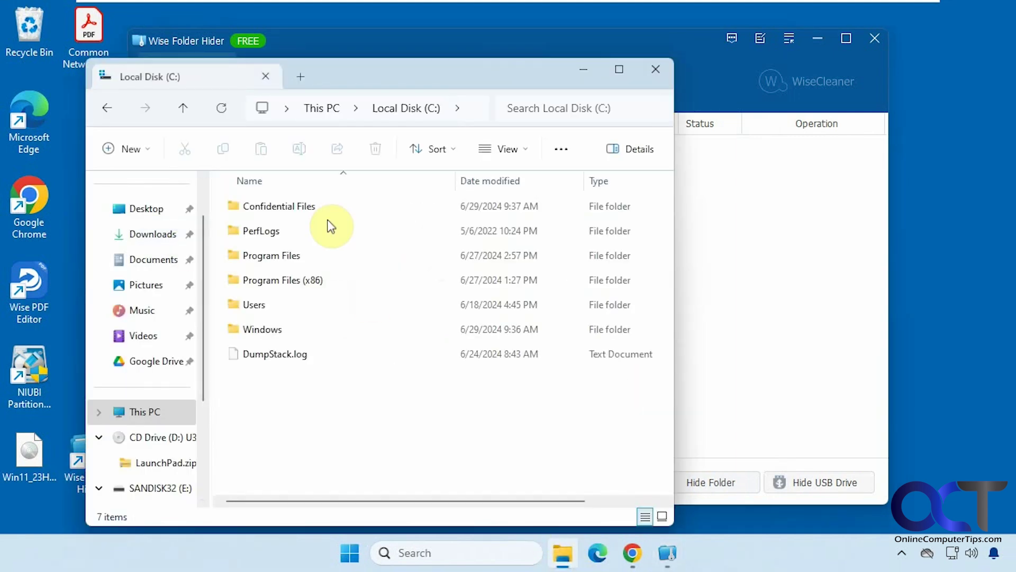
click(272, 205)
double_click(272, 206)
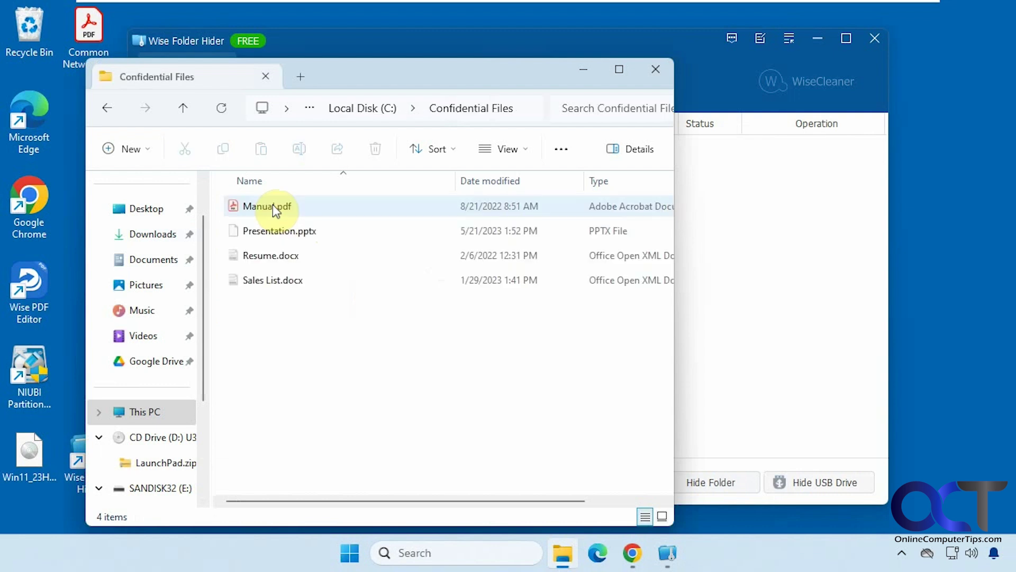
click(109, 110)
drag(289, 205, 772, 336)
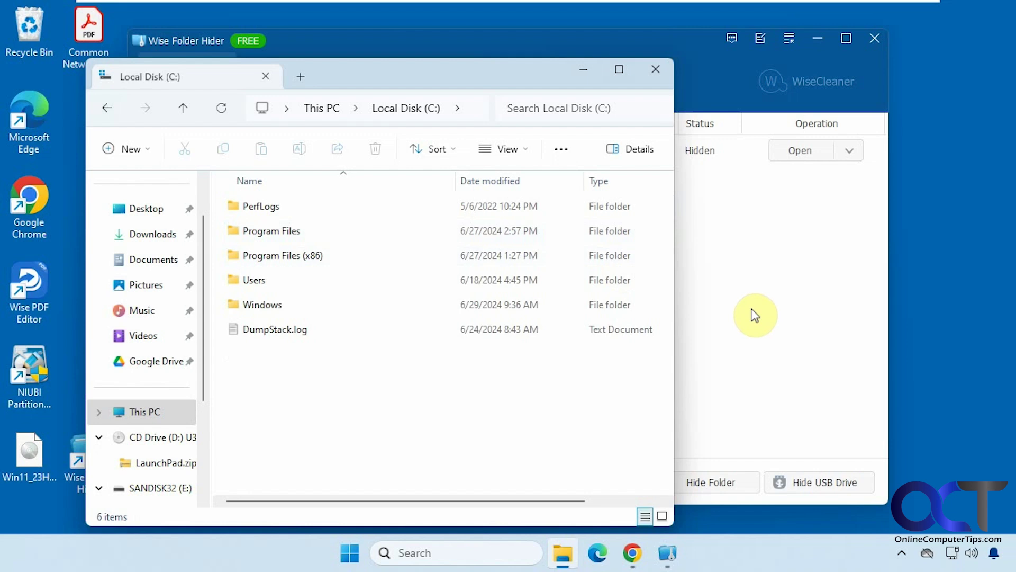
click(755, 314)
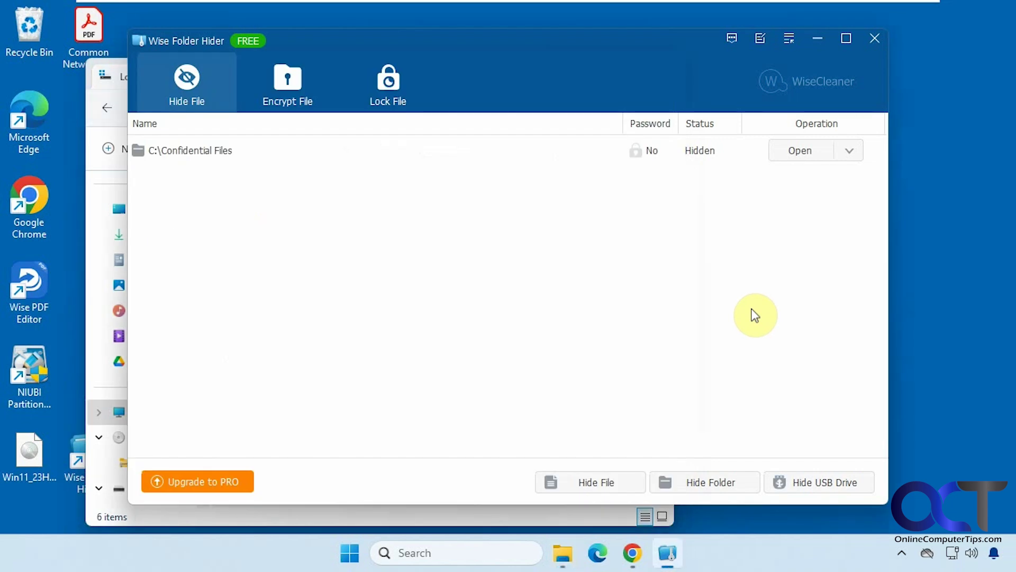
Temporarily open Confidential Files, close it, then choose Unhide from its row's dropdown.
click(812, 153)
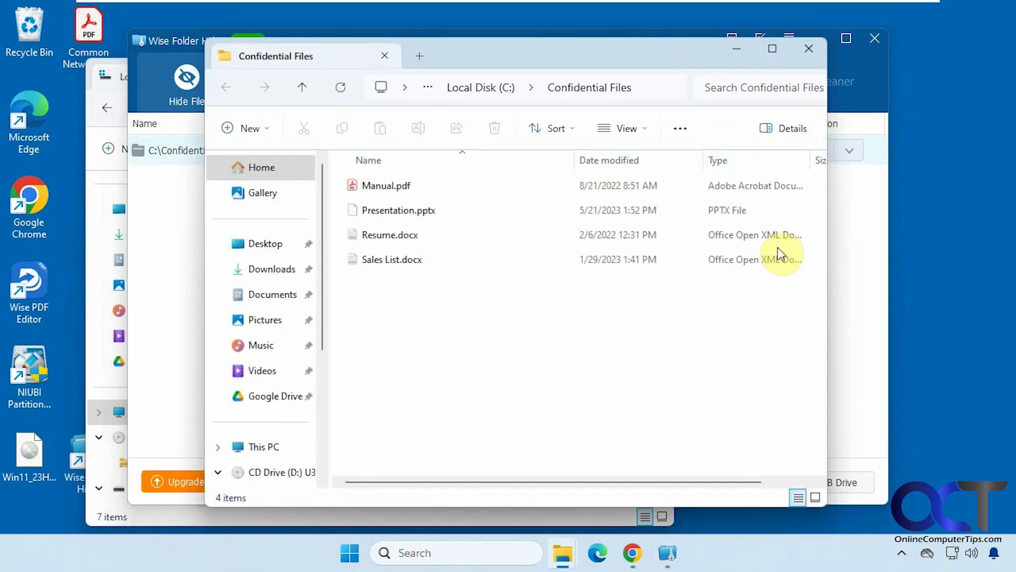
click(809, 49)
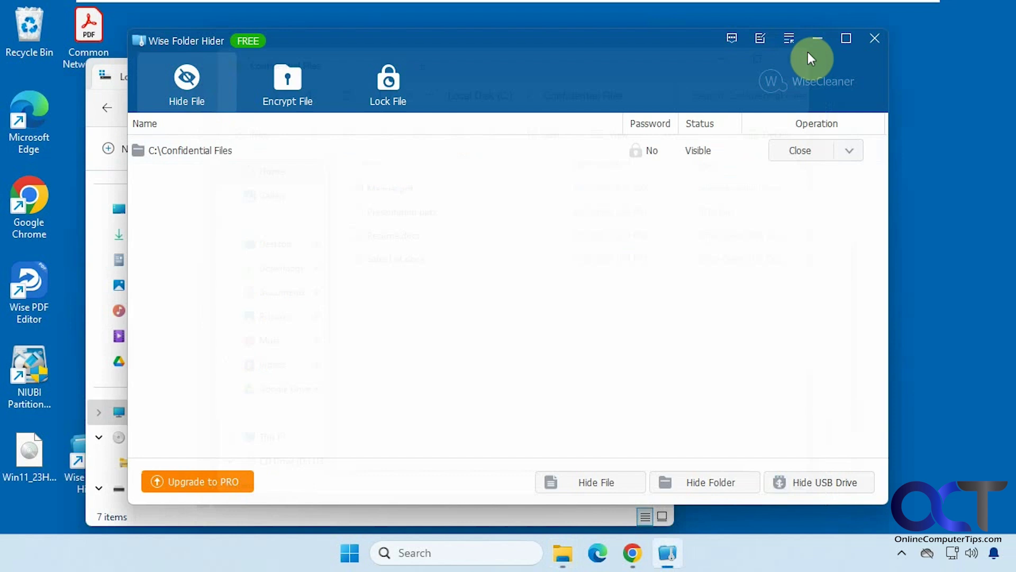
click(846, 153)
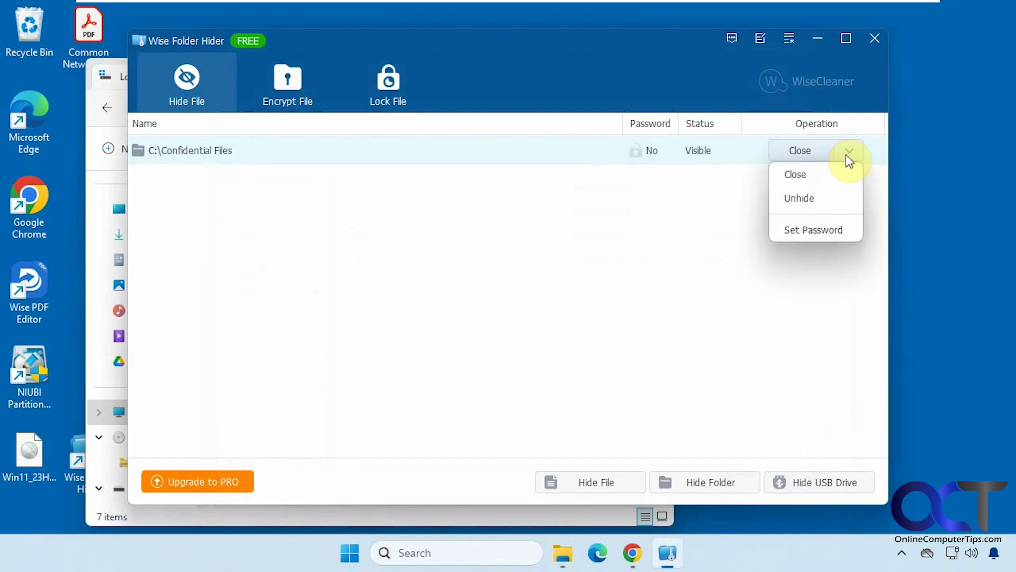
click(827, 198)
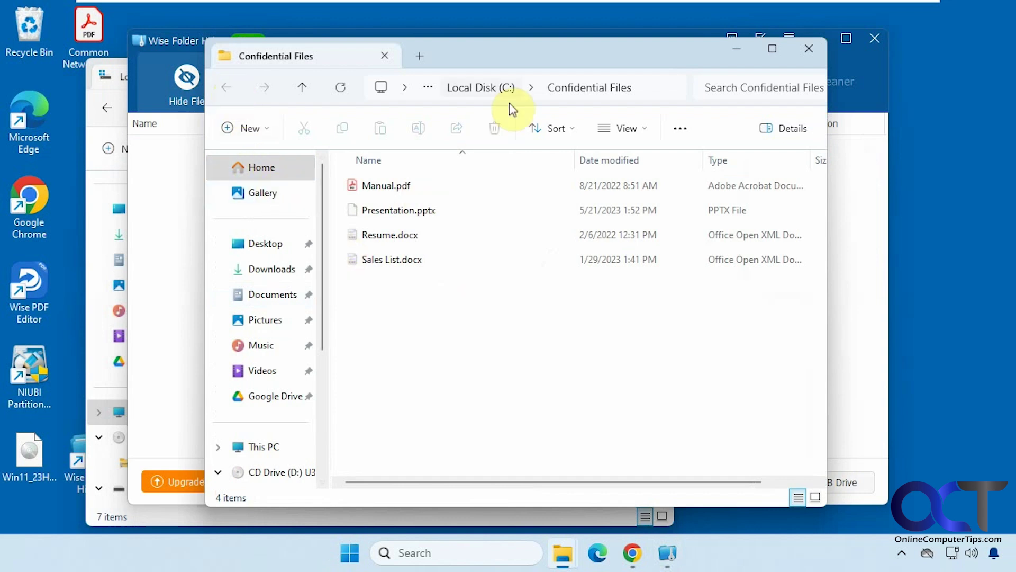
click(492, 89)
click(865, 187)
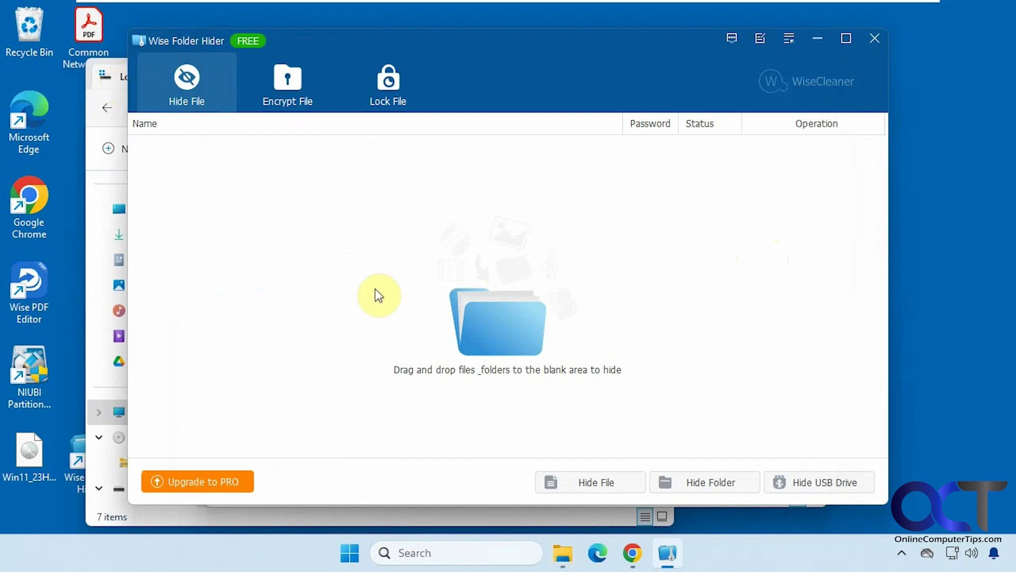
Drag Confidential Files from the Local Disk (C:) window onto Wise Folder Hider again.
mouse_move(573, 553)
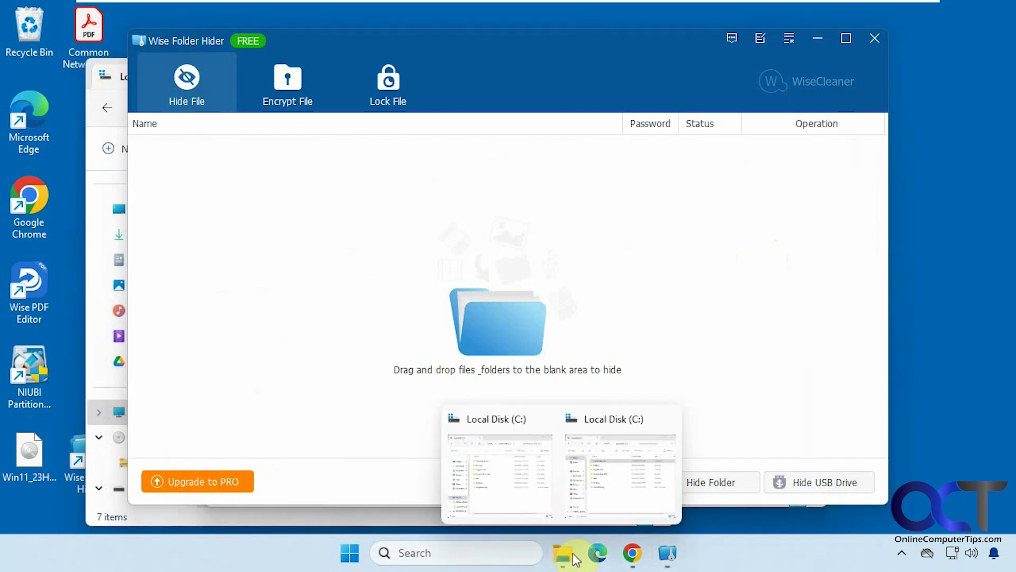
click(596, 501)
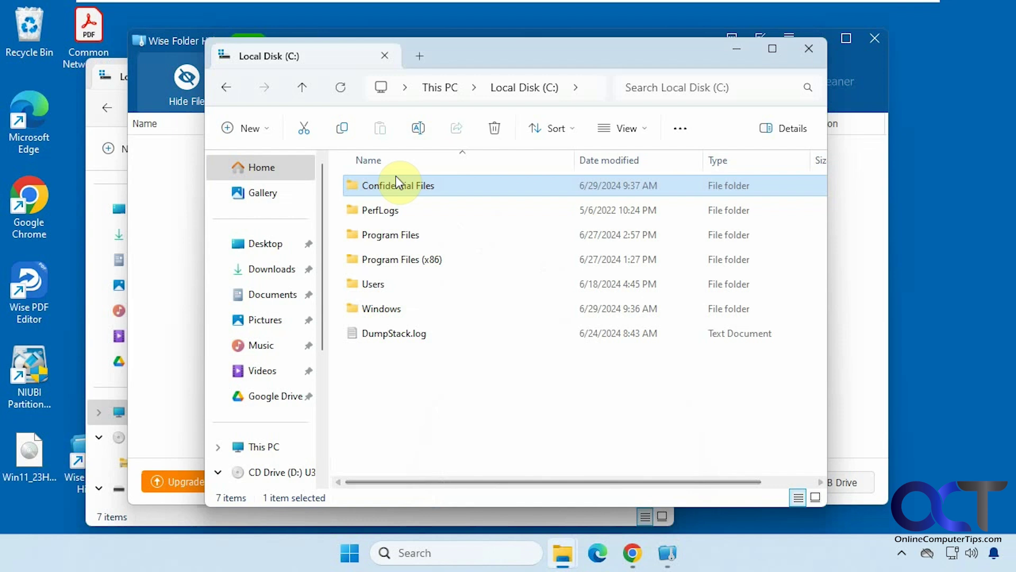
drag(244, 273, 164, 299)
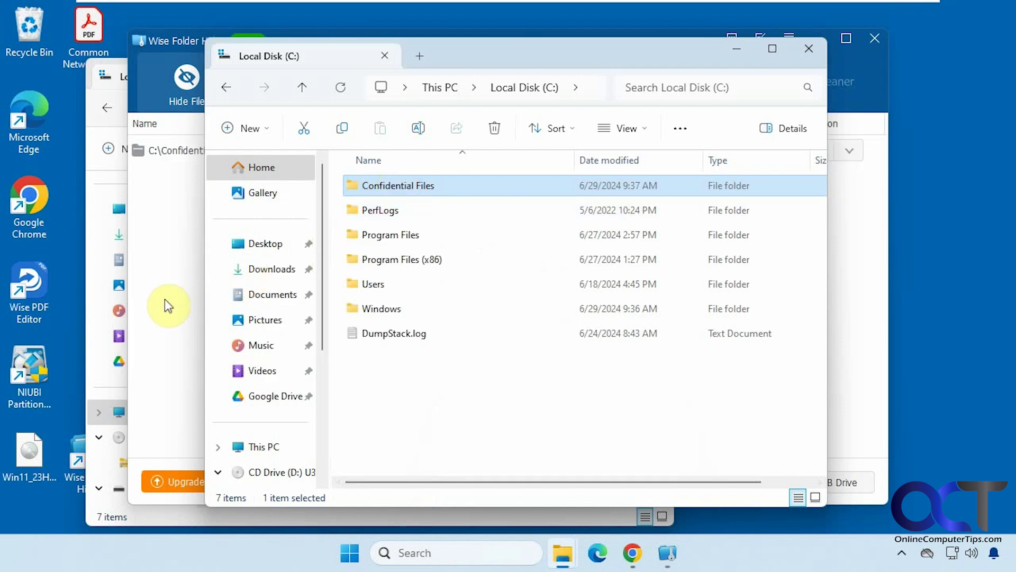
click(164, 299)
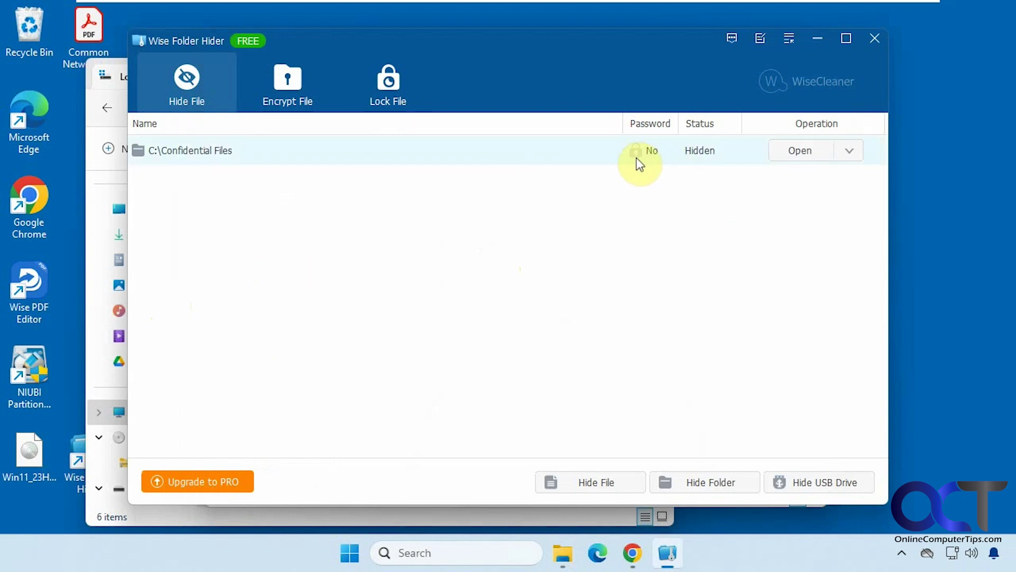
Switch to the other Windows user account from Start and sign in with its password.
mouse_move(564, 557)
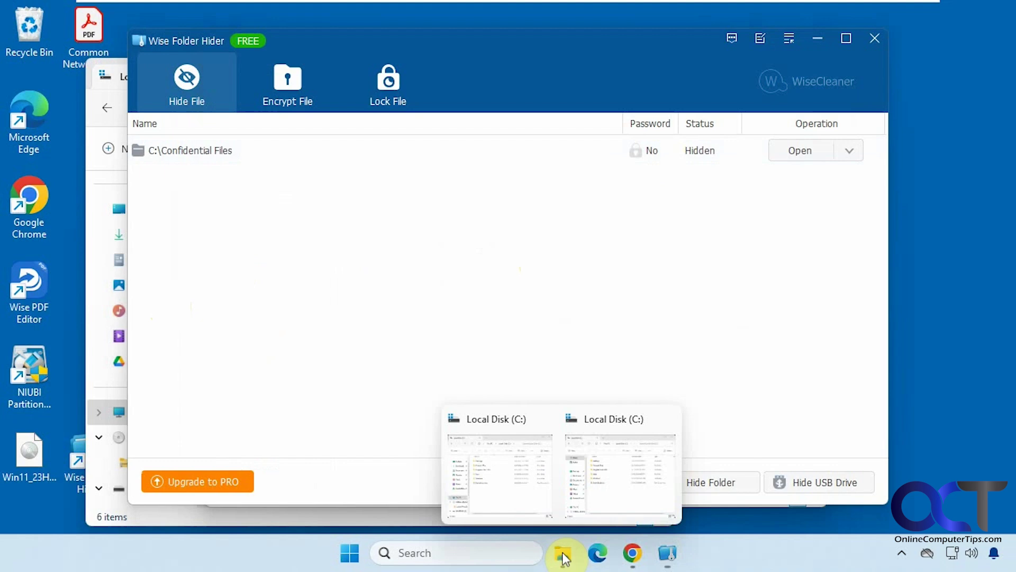
click(606, 512)
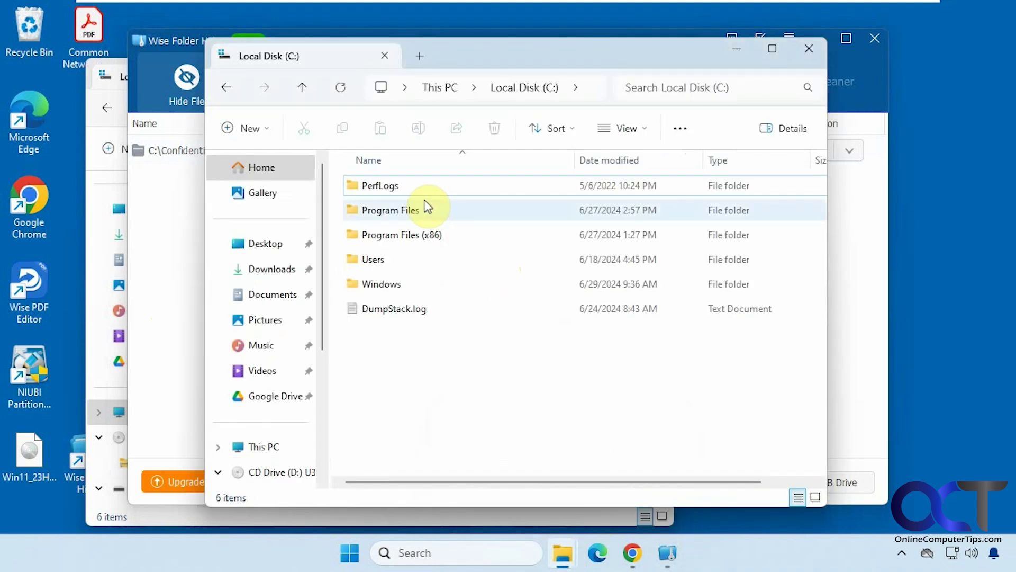
click(353, 553)
click(366, 499)
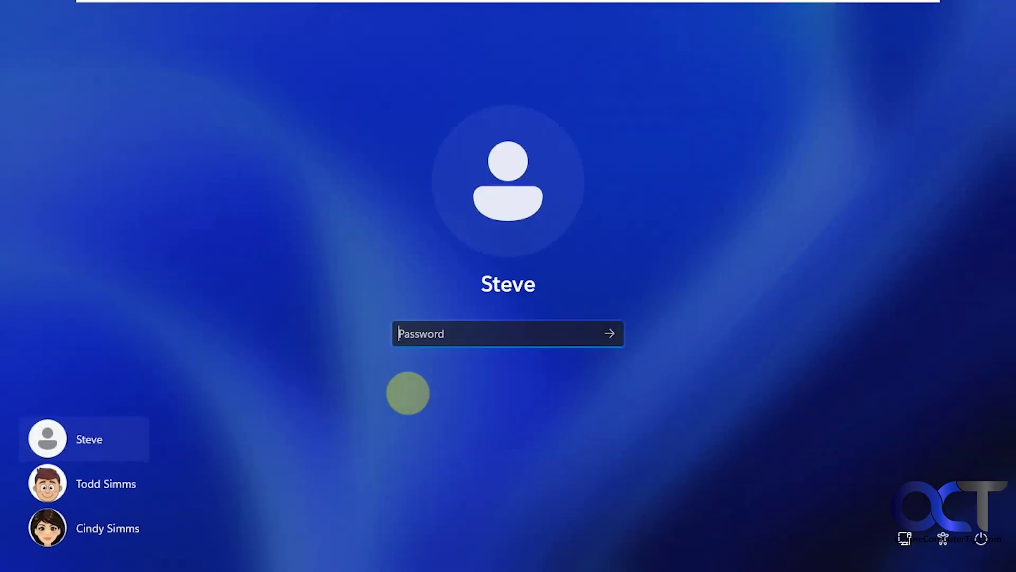
text(•••••••••)
key(Return)
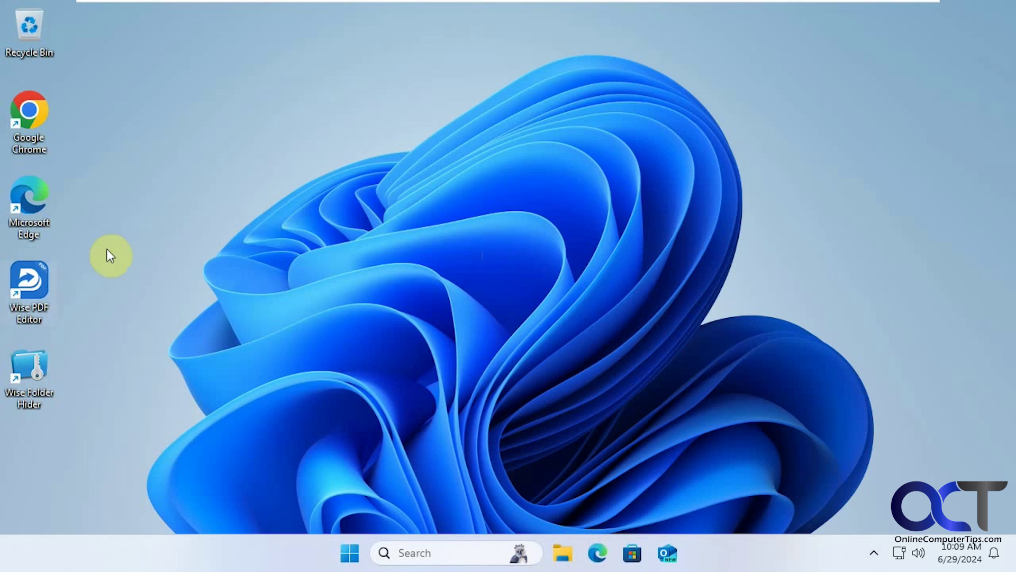
Launch Wise Folder Hider in this account, approve the admin prompt, and dismiss its login dialog.
double_click(34, 376)
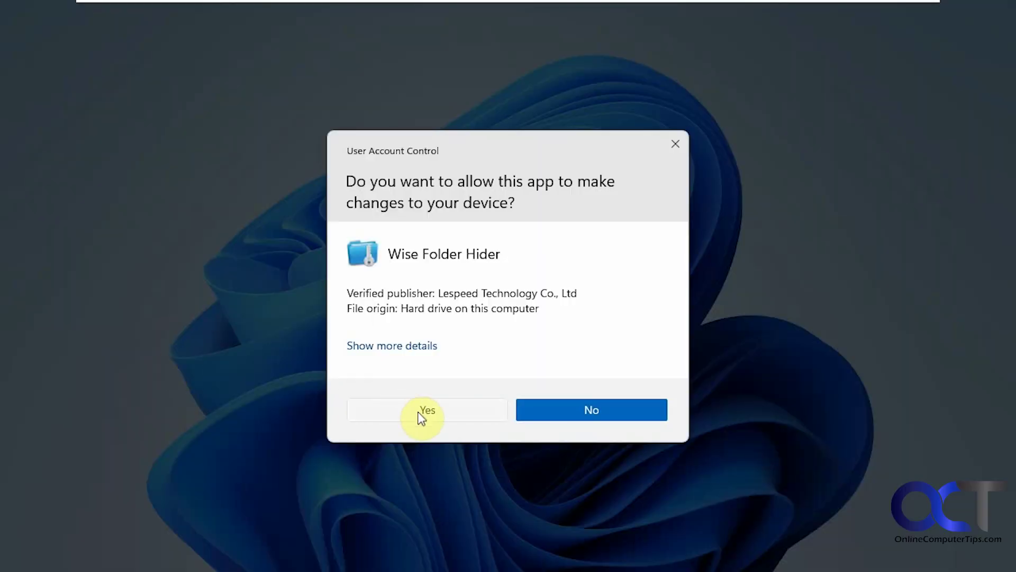
click(418, 415)
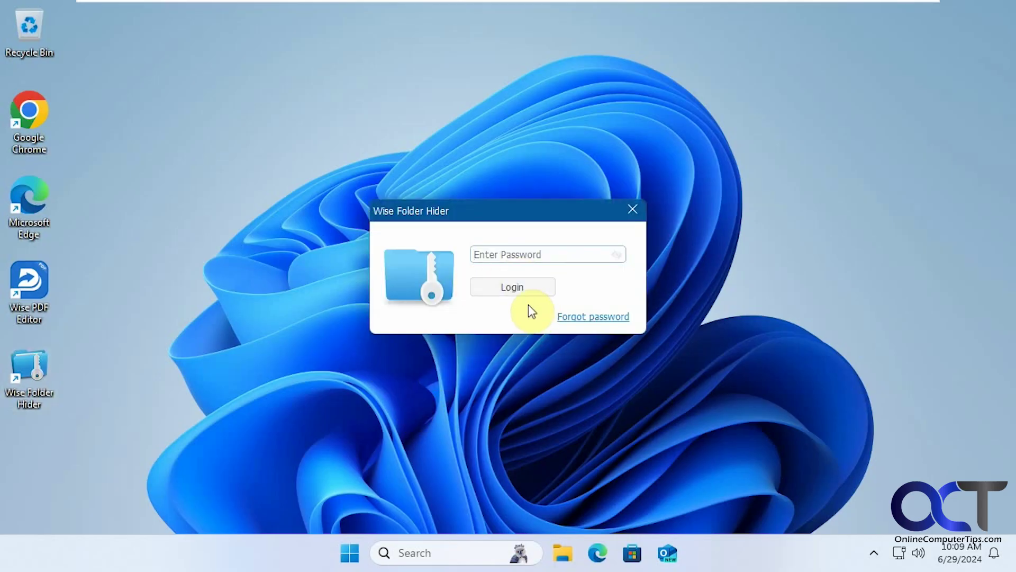
click(632, 209)
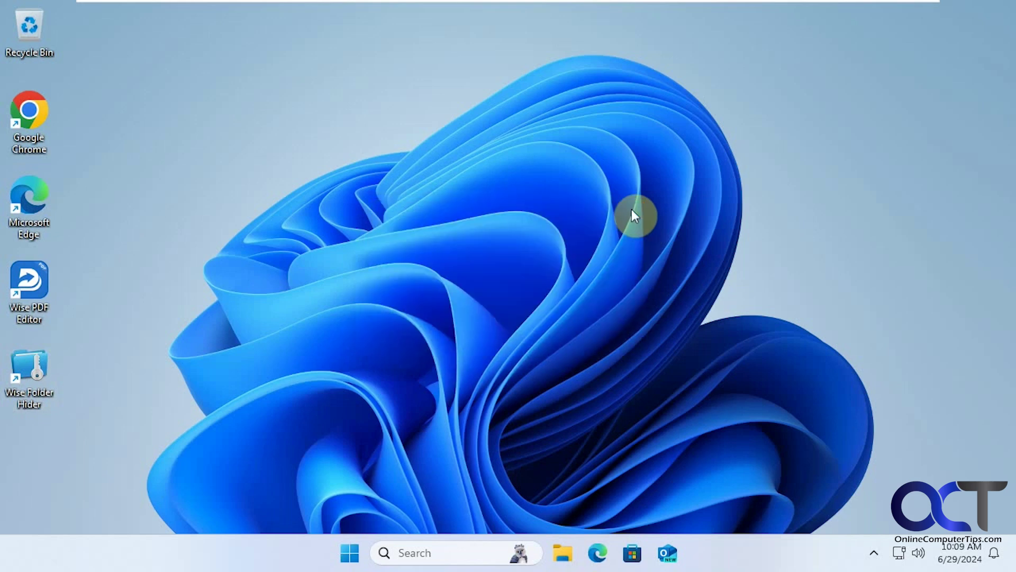
Open Local Disk (C:) from This PC in File Explorer to check its folders.
click(566, 539)
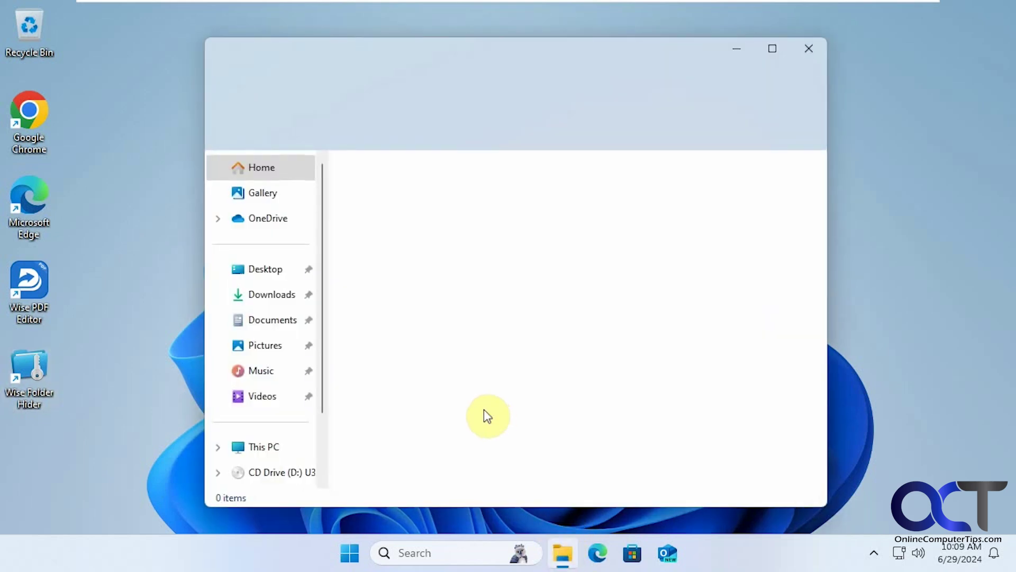
click(261, 449)
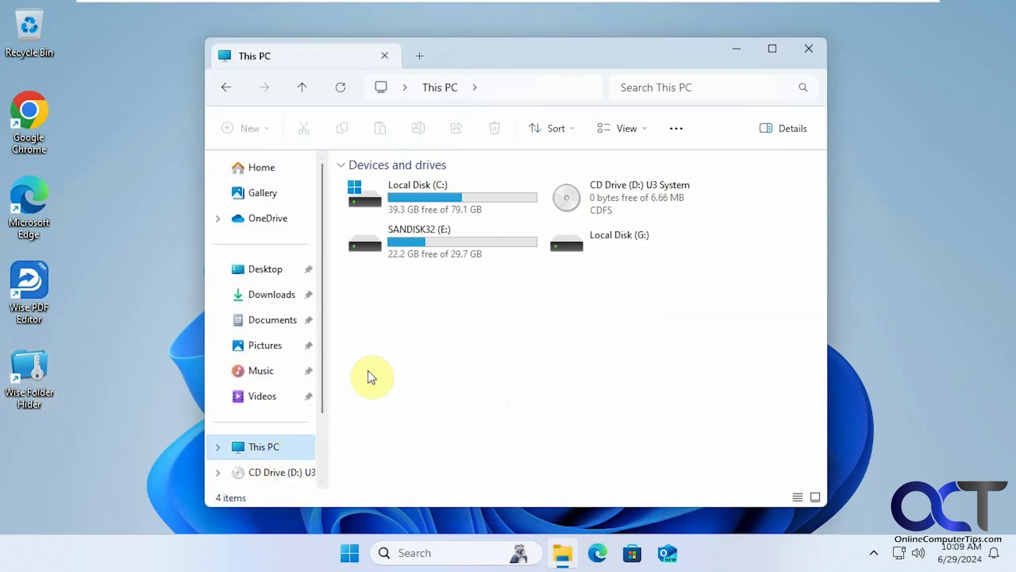
double_click(429, 208)
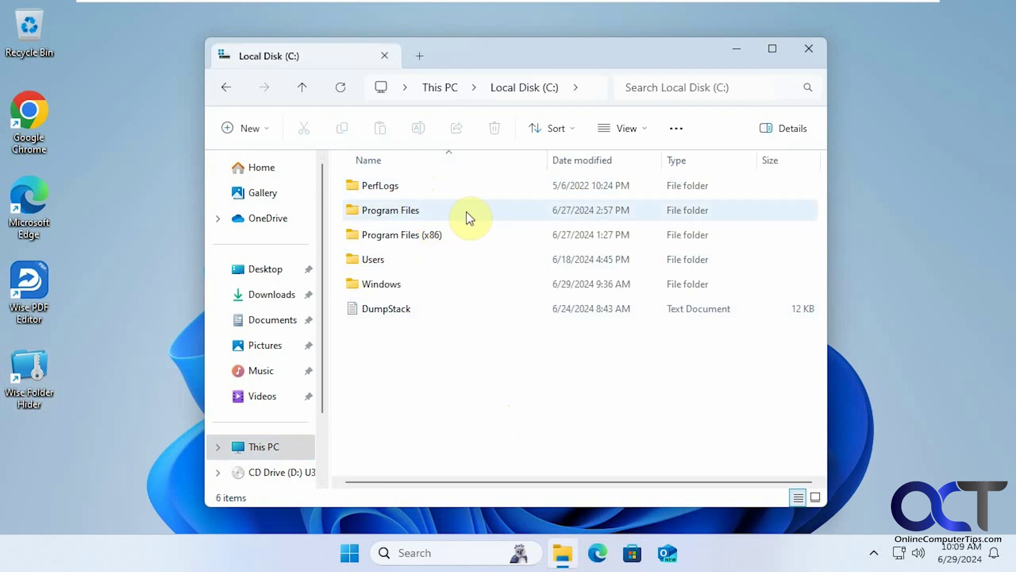
click(350, 552)
Switch accounts, minimize Local Disk (C:), and open then close Confidential Files' action options.
click(354, 500)
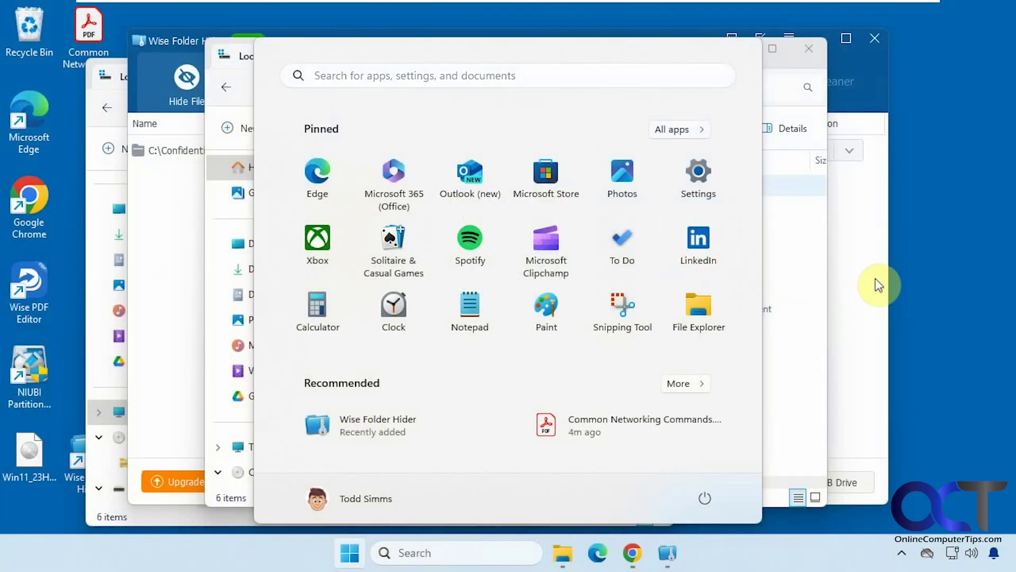
click(979, 192)
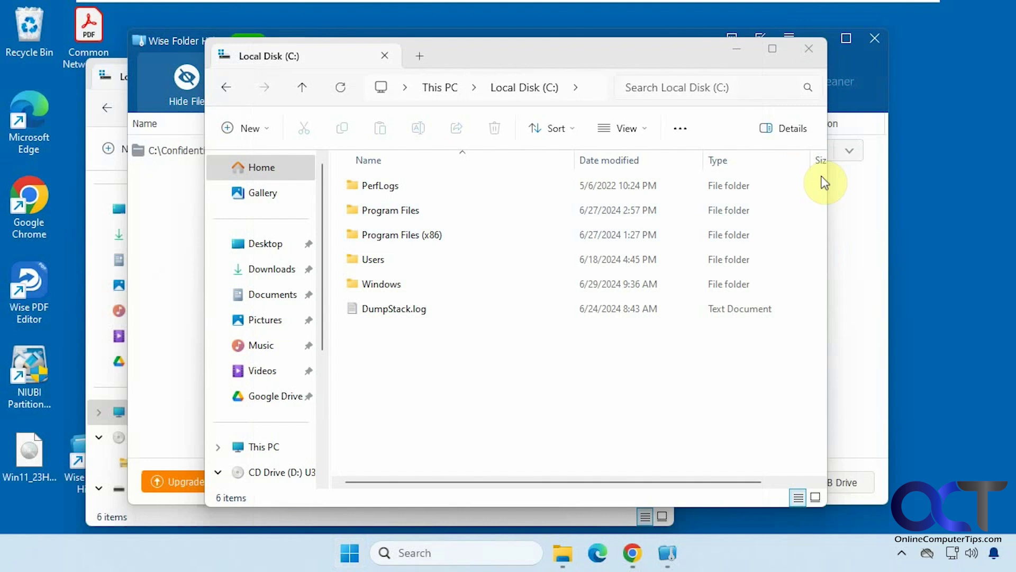
click(737, 48)
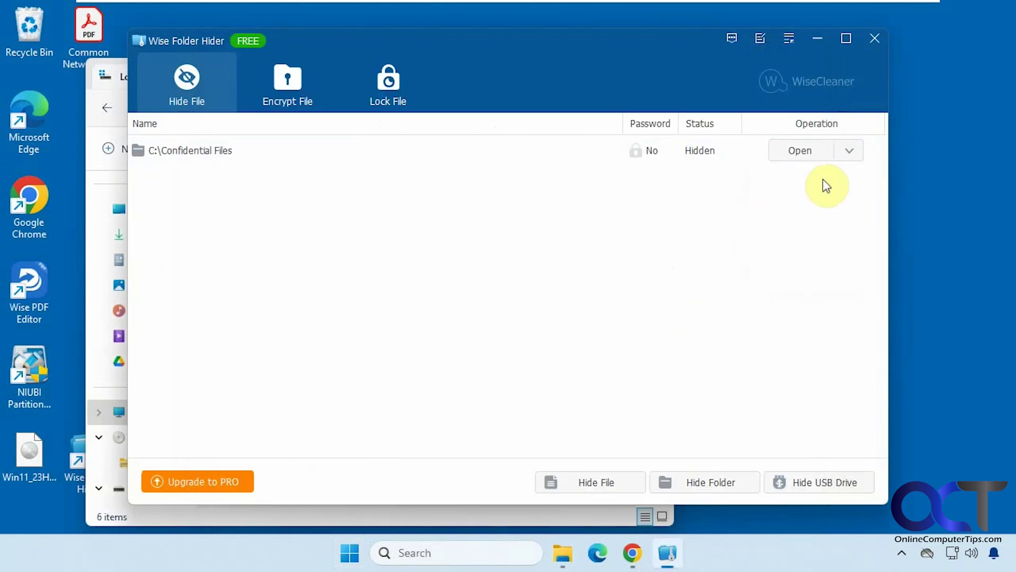
click(849, 153)
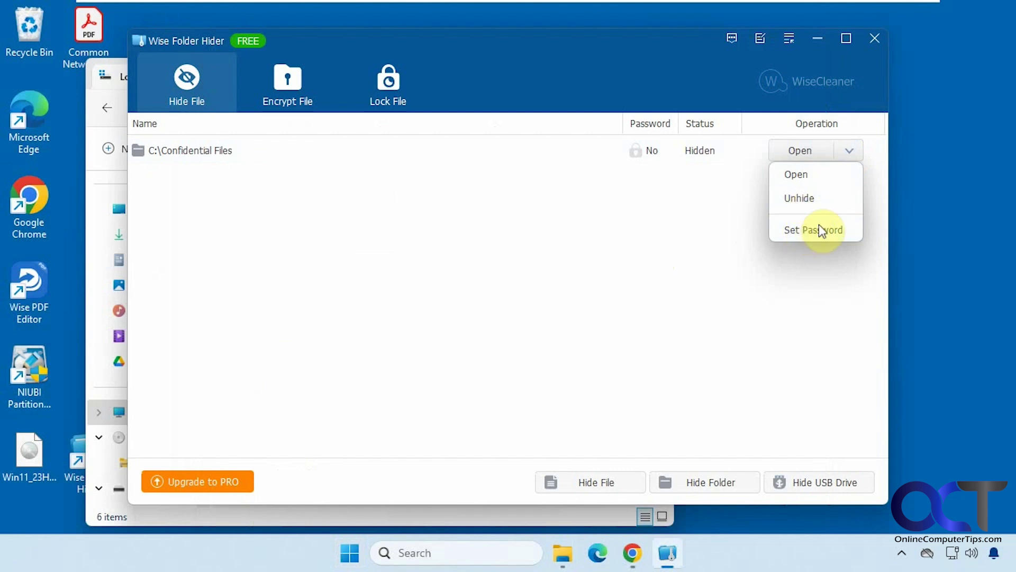
click(555, 238)
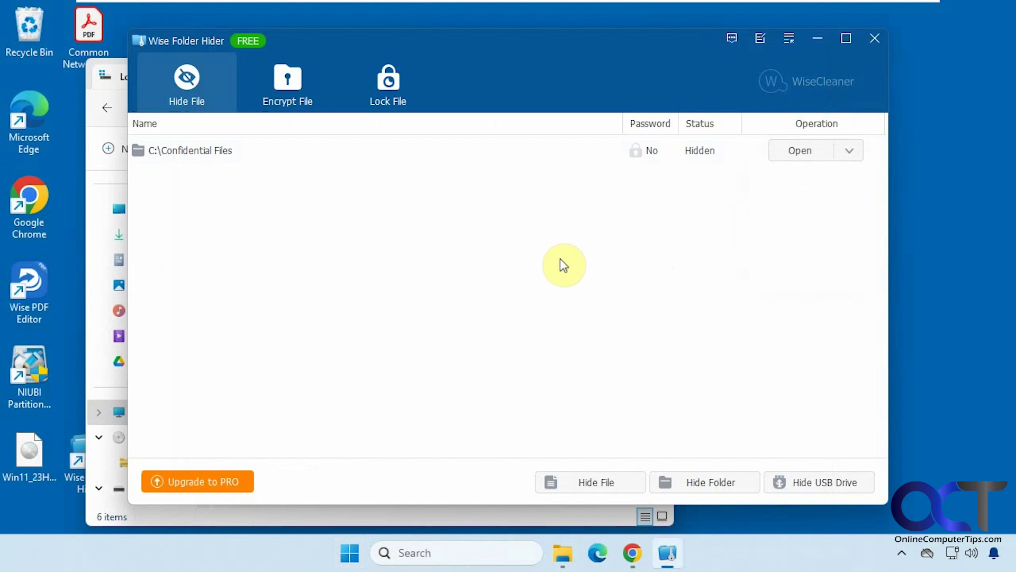
drag(513, 69, 609, 74)
click(203, 233)
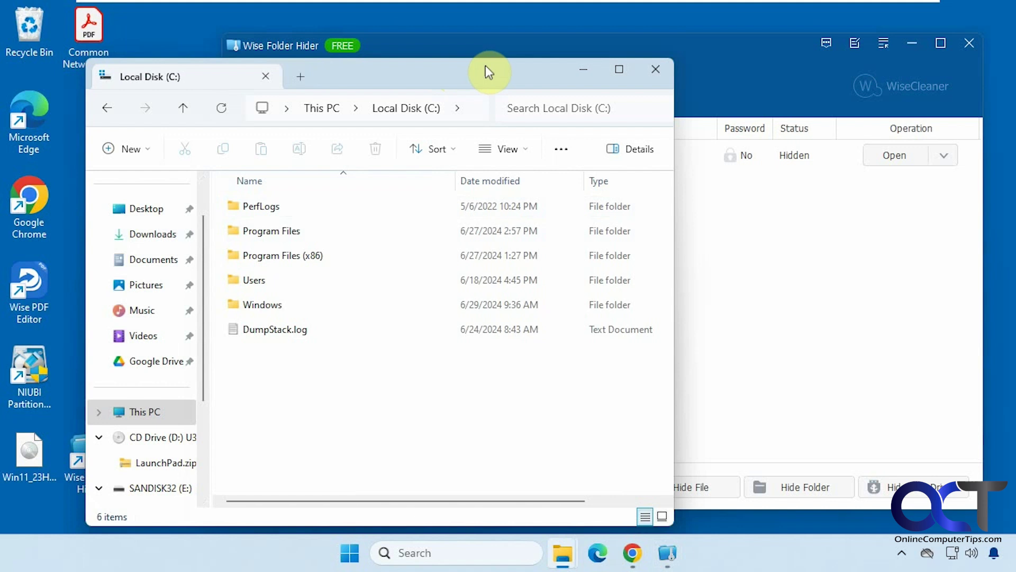
click(587, 71)
drag(86, 52, 436, 331)
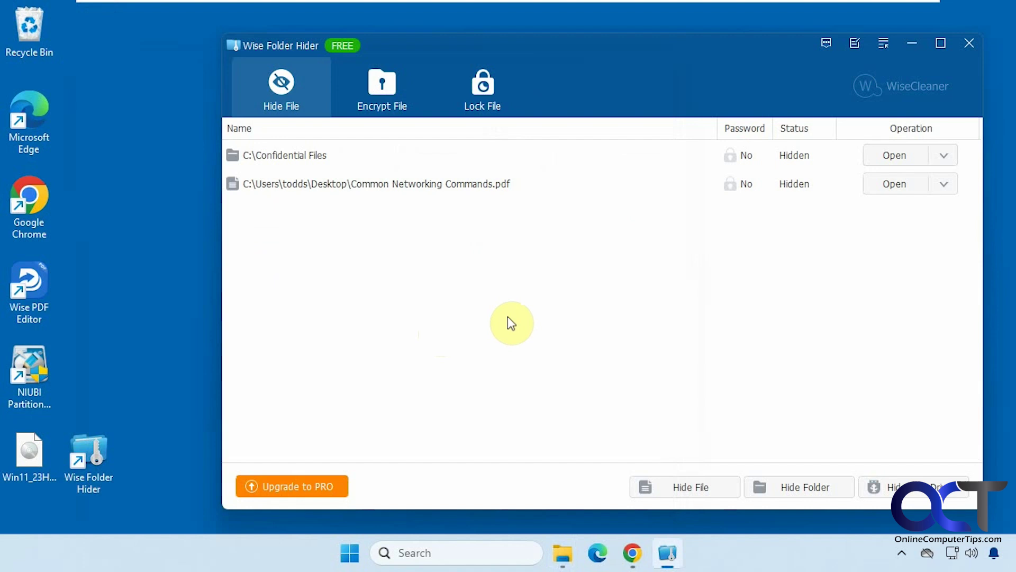
click(943, 185)
click(919, 233)
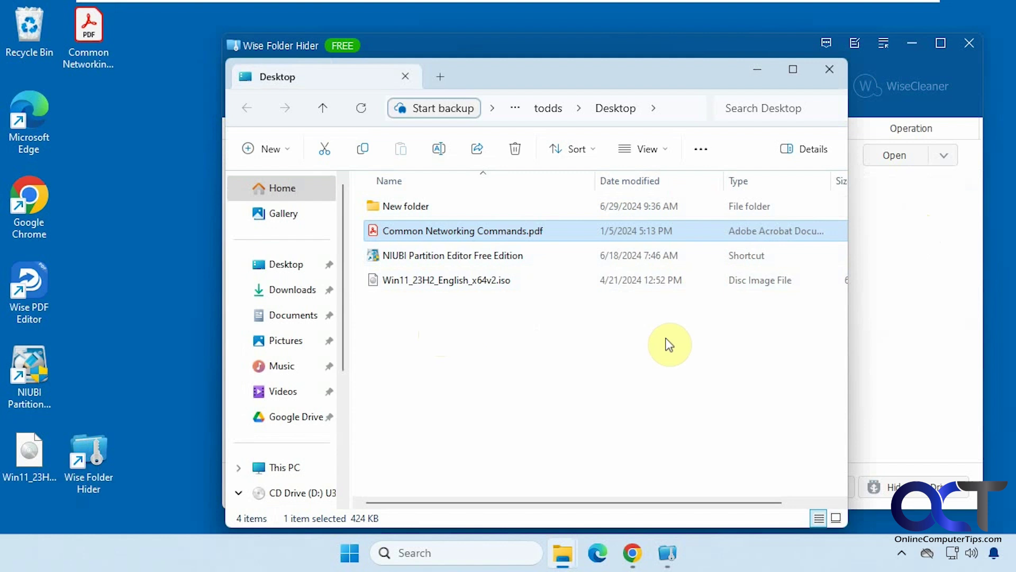
click(830, 70)
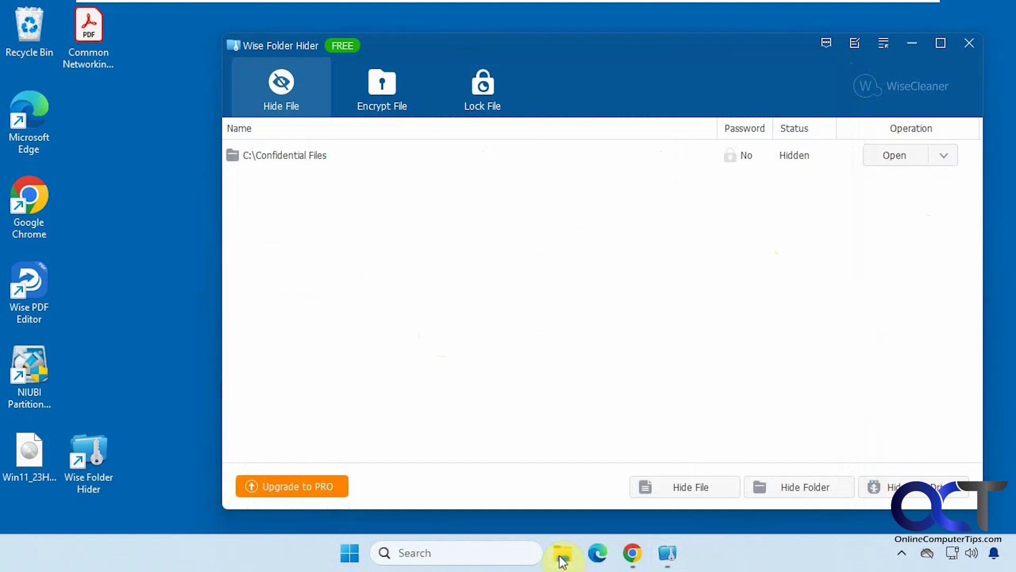
Check the contents of SANDISK32 (E:) from This PC in File Explorer.
mouse_move(562, 560)
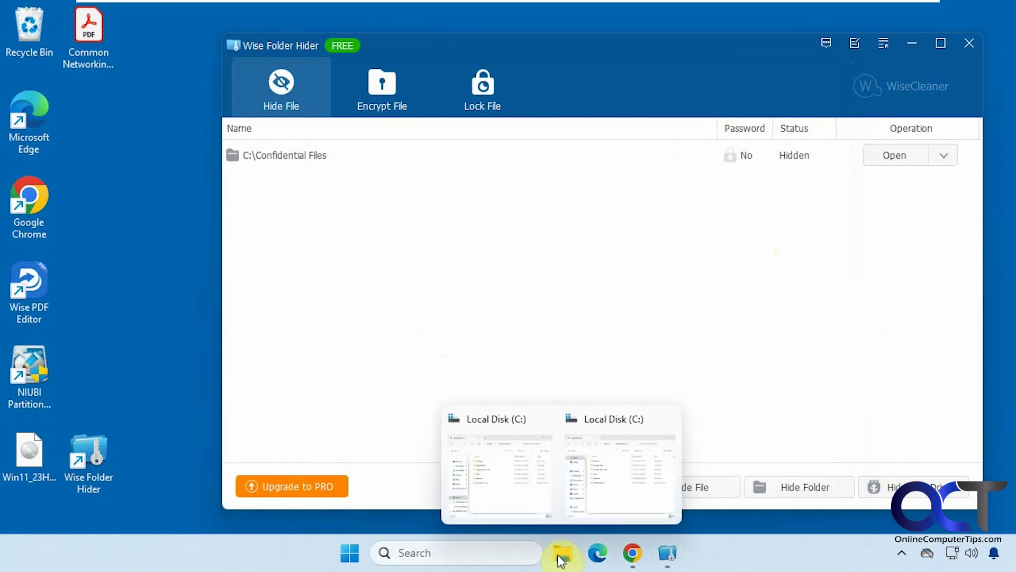
click(609, 495)
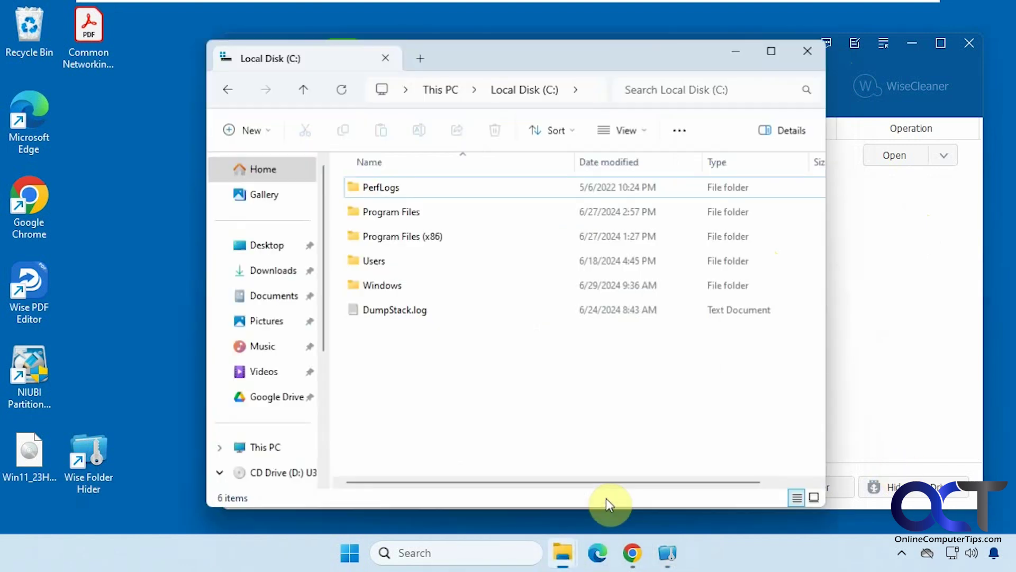
click(265, 448)
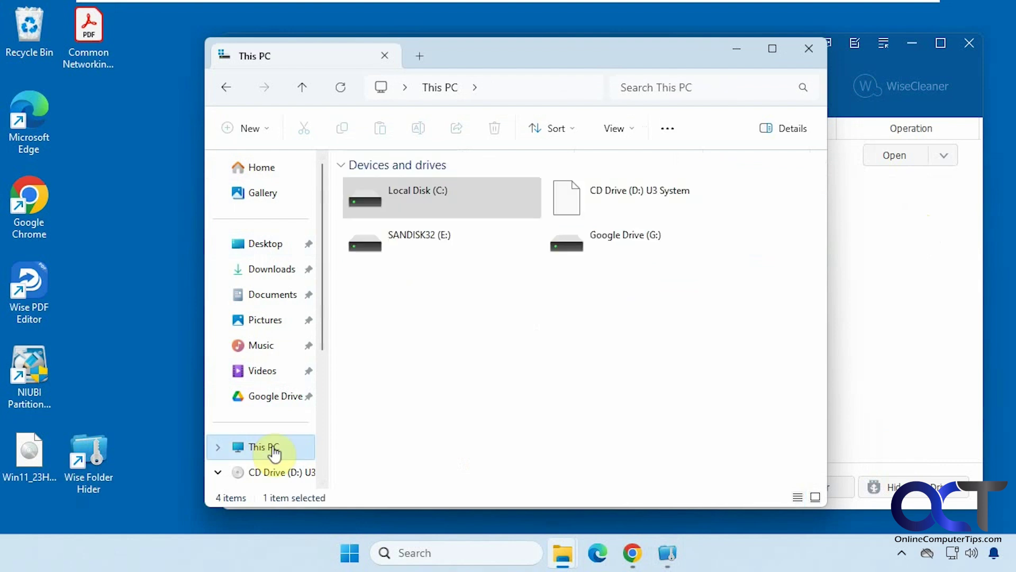
double_click(447, 246)
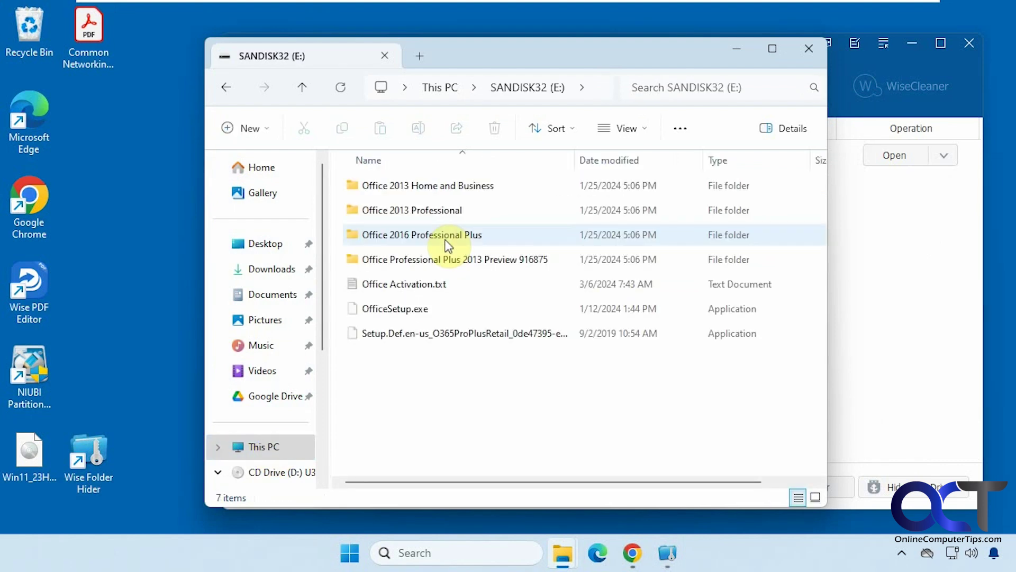
click(226, 88)
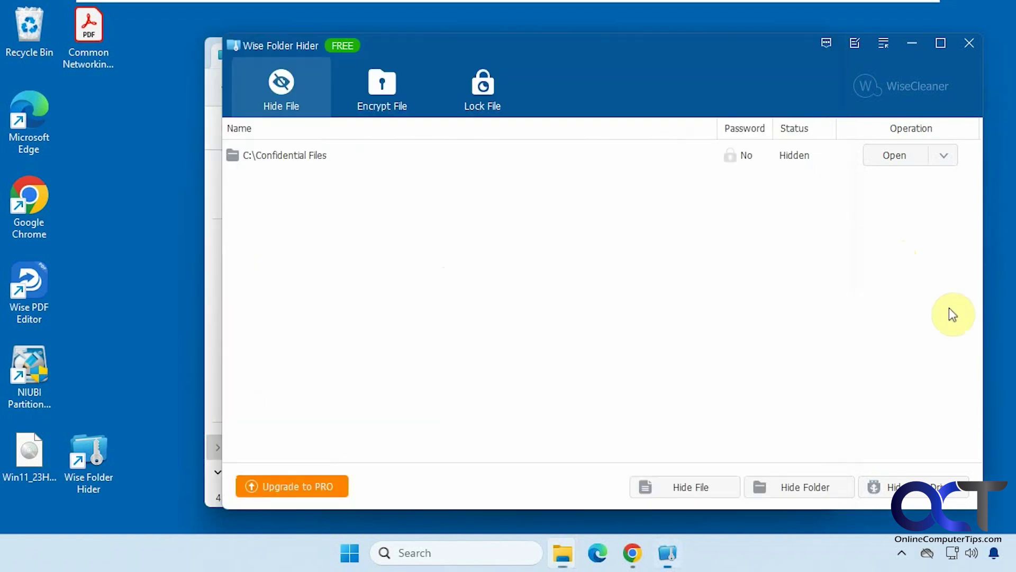
Hide USB drive E:\ with Hide USB Drive, declining to add a password.
click(914, 493)
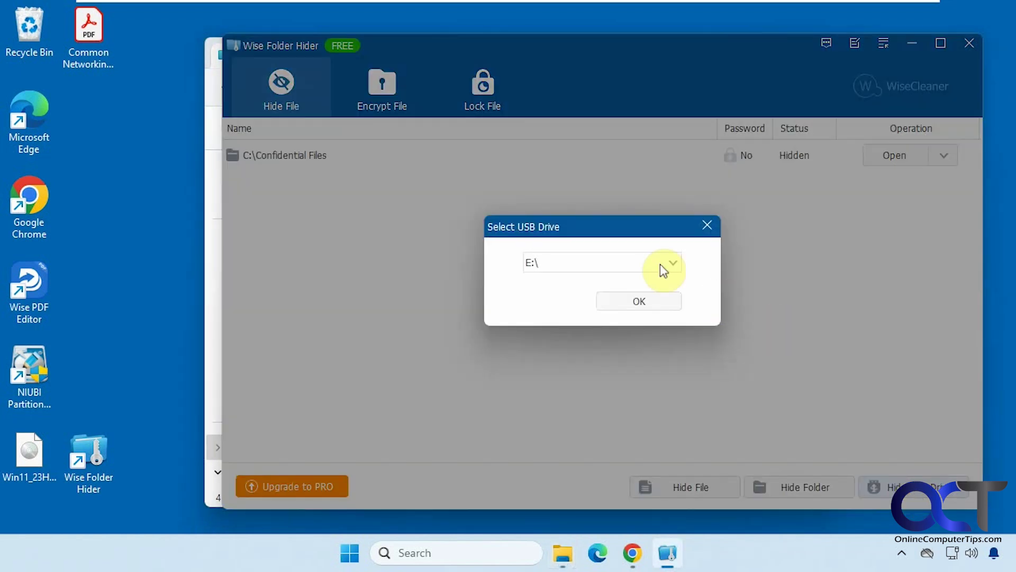
click(673, 265)
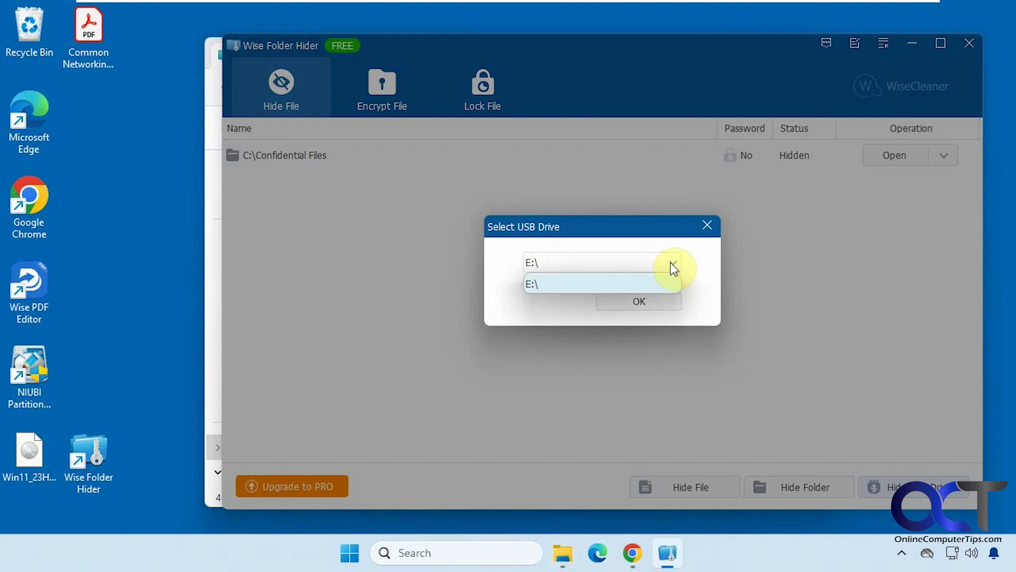
click(662, 286)
click(658, 301)
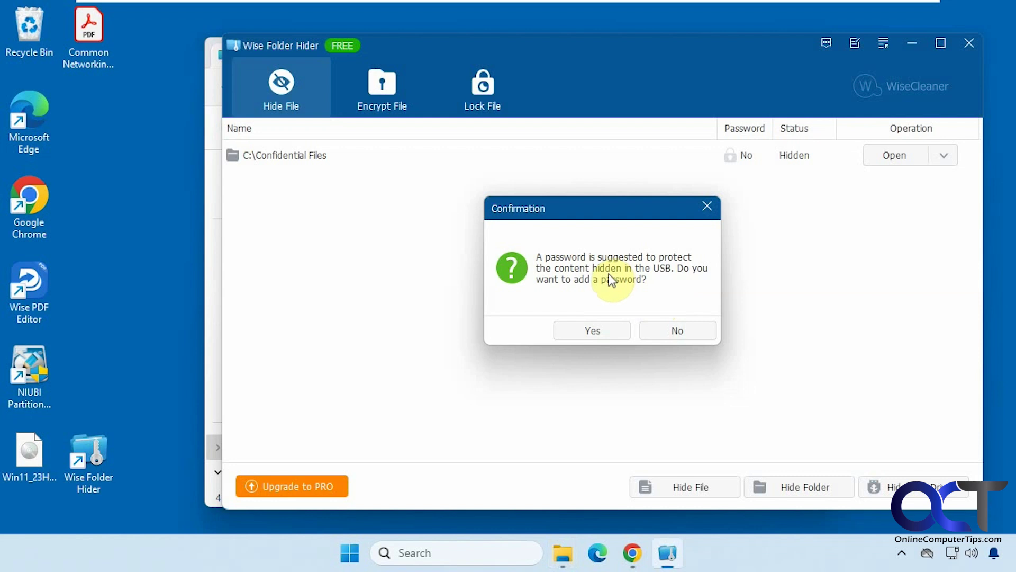
click(675, 332)
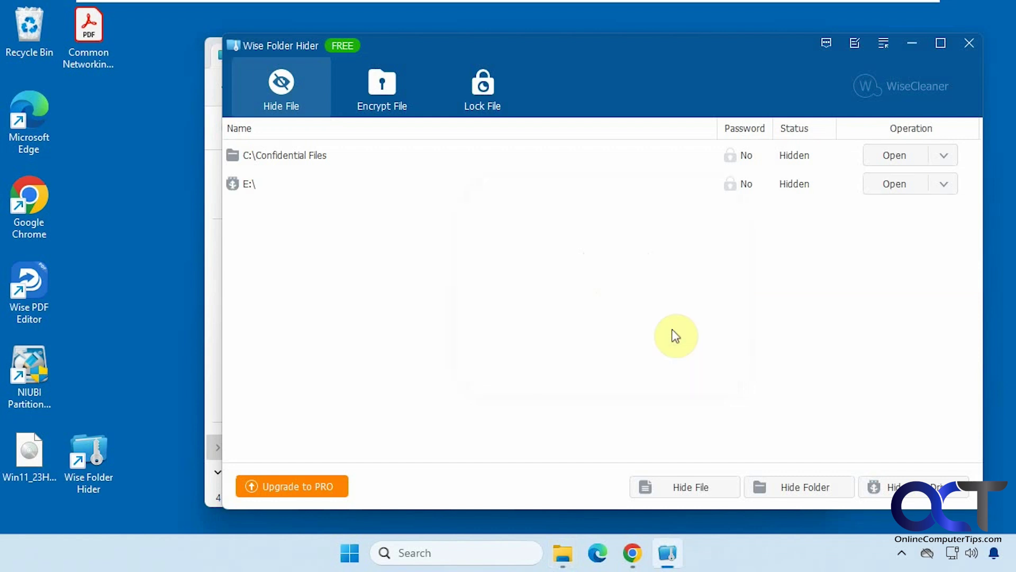
Open SANDISK32 (E:) from This PC to confirm it looks empty while hidden.
mouse_move(563, 552)
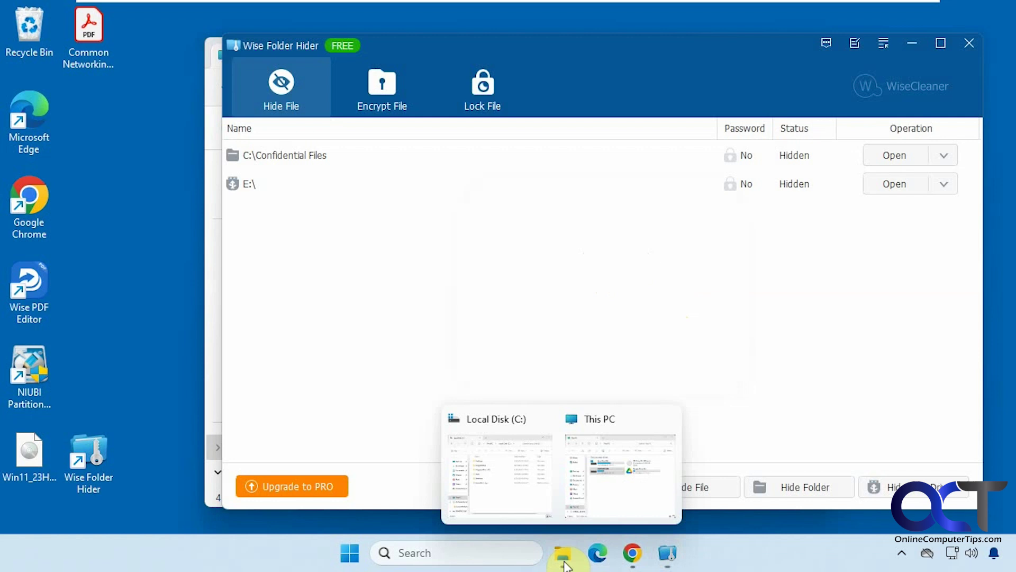
click(594, 523)
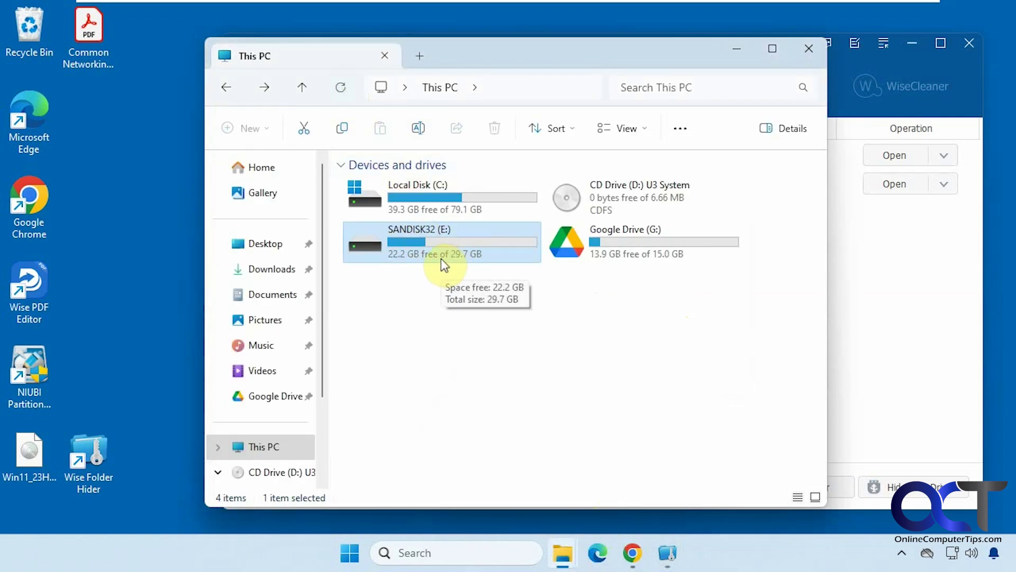
double_click(456, 250)
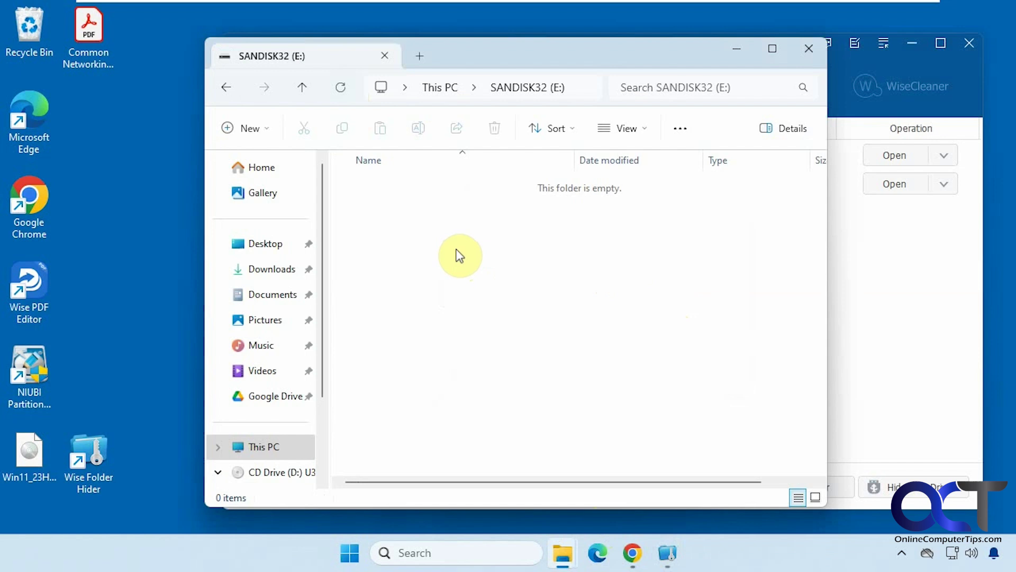
click(226, 90)
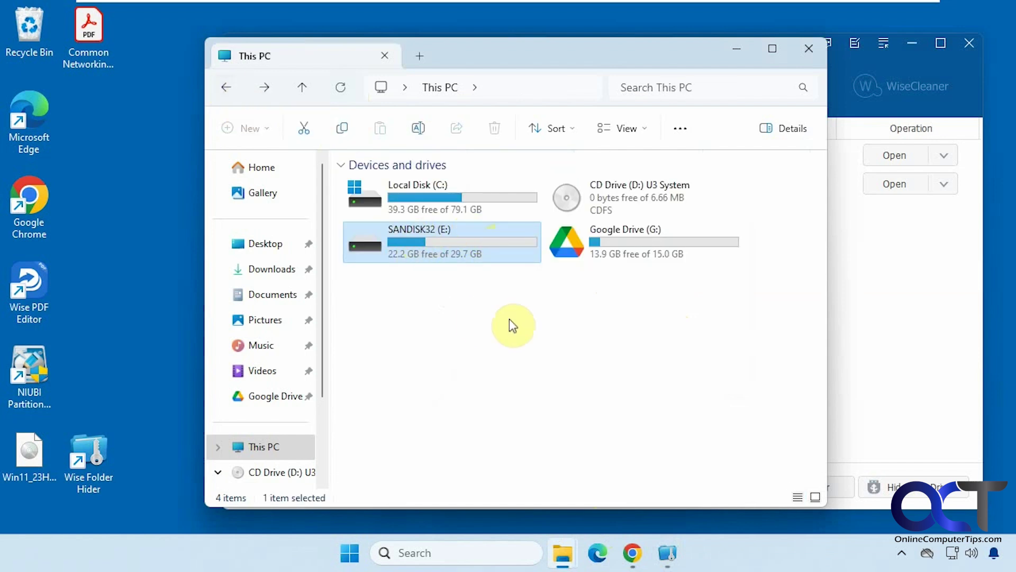
Unhide drive E:\, reopen SANDISK32 (E:) to see its files, then minimize Explorer.
click(944, 184)
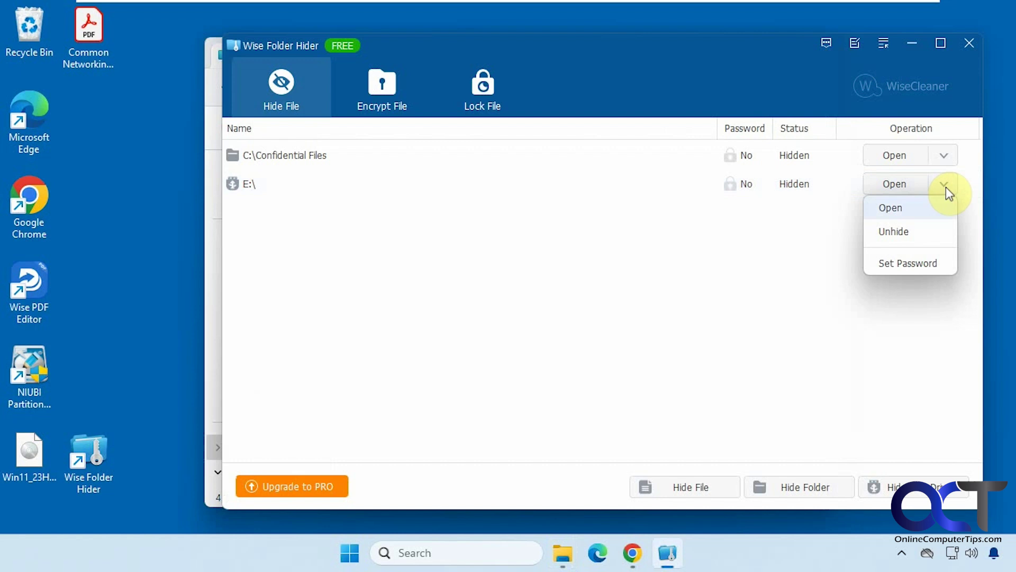
click(906, 234)
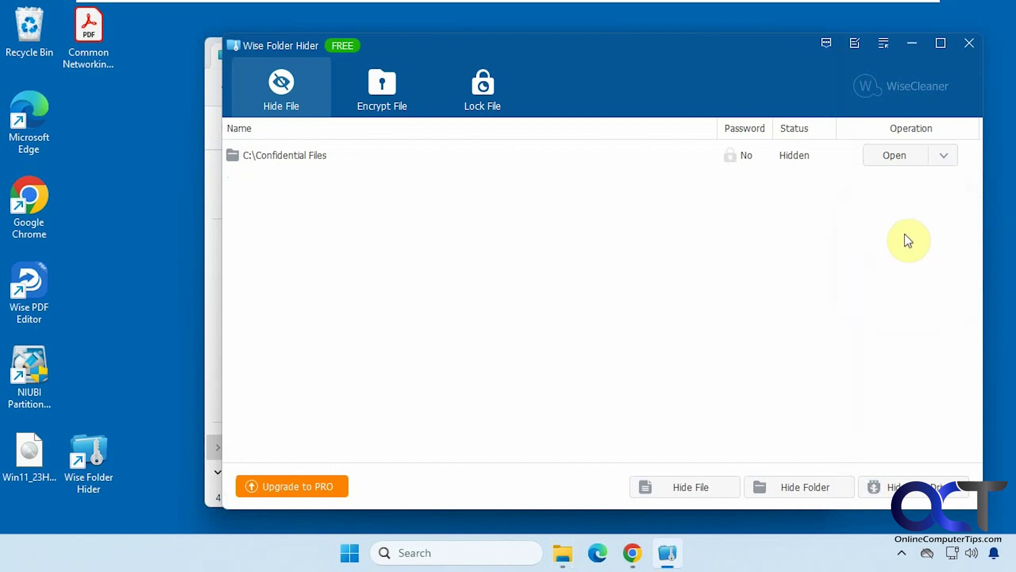
mouse_move(562, 553)
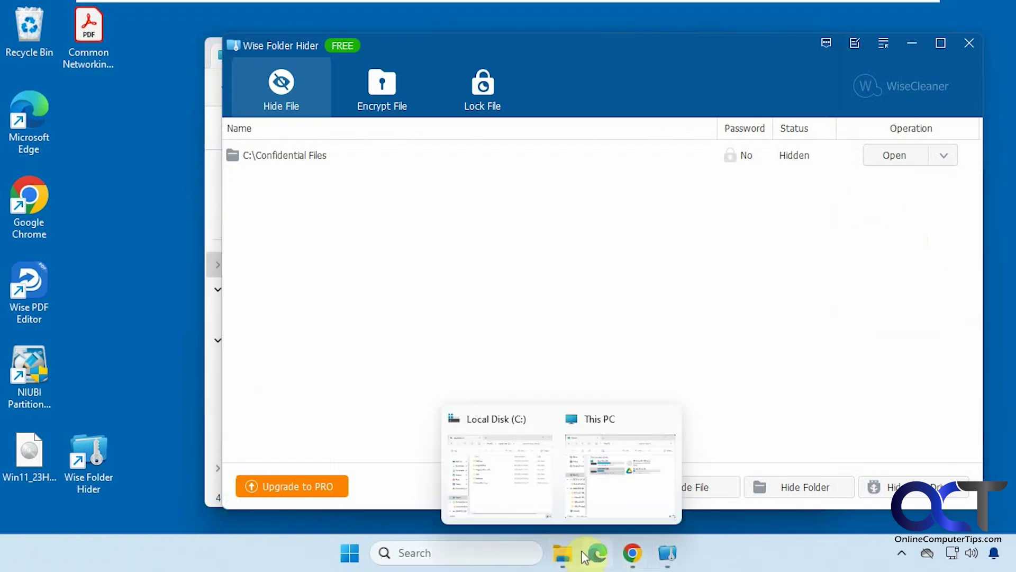
click(619, 500)
double_click(445, 254)
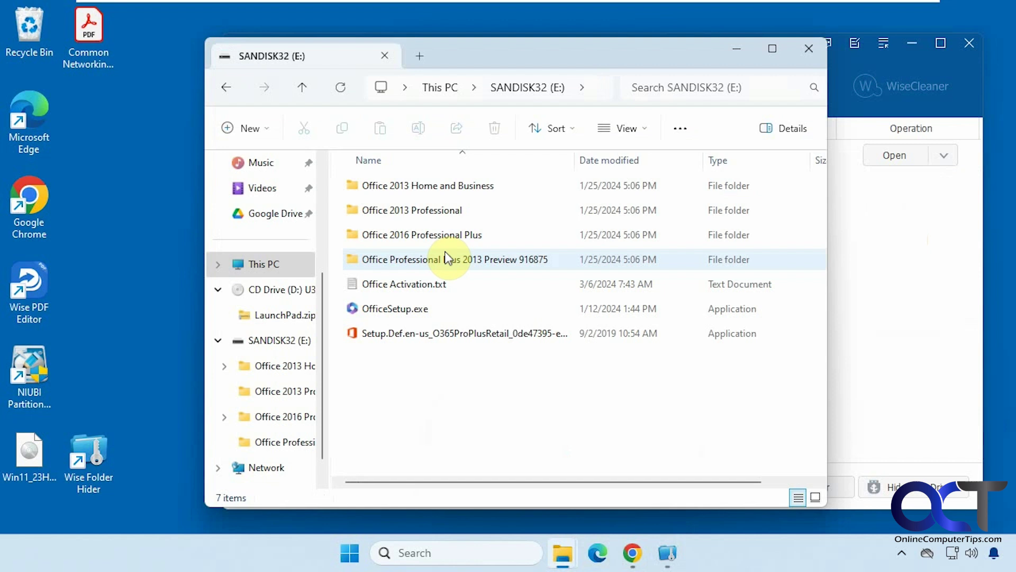
click(737, 50)
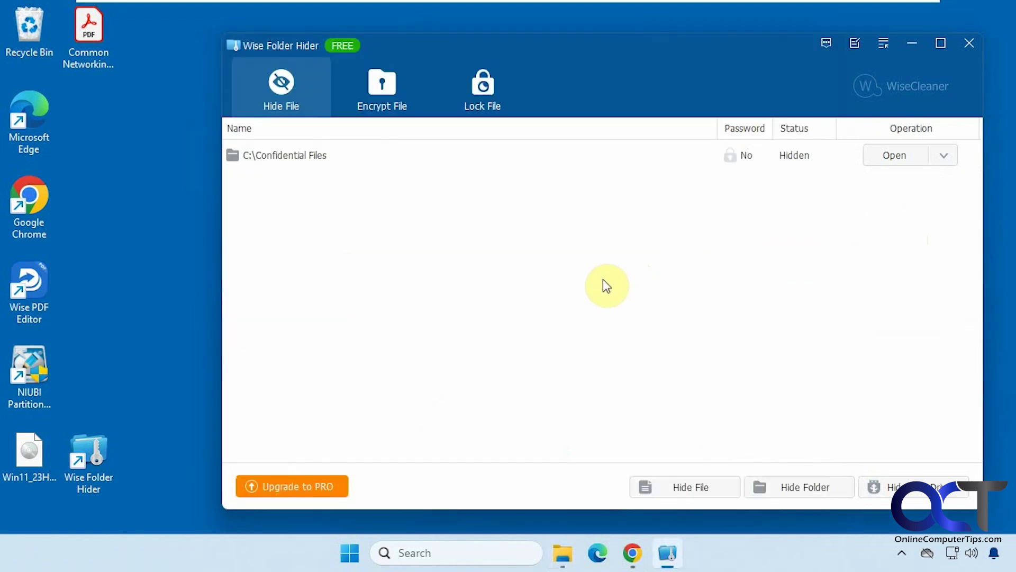
On the Lock File page, pick Common Networking Commands.pdf from the Desktop to lock.
click(479, 104)
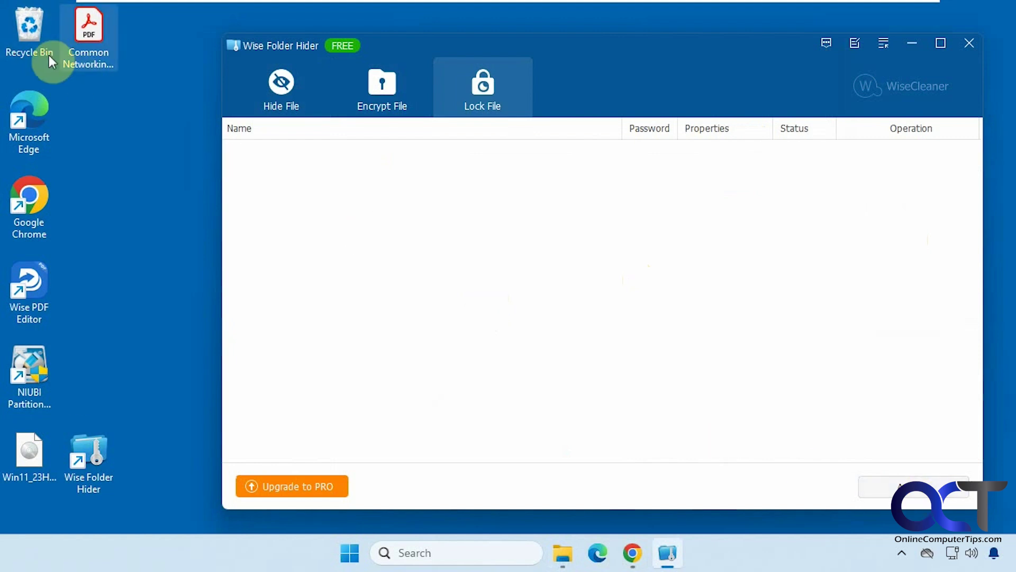
click(895, 485)
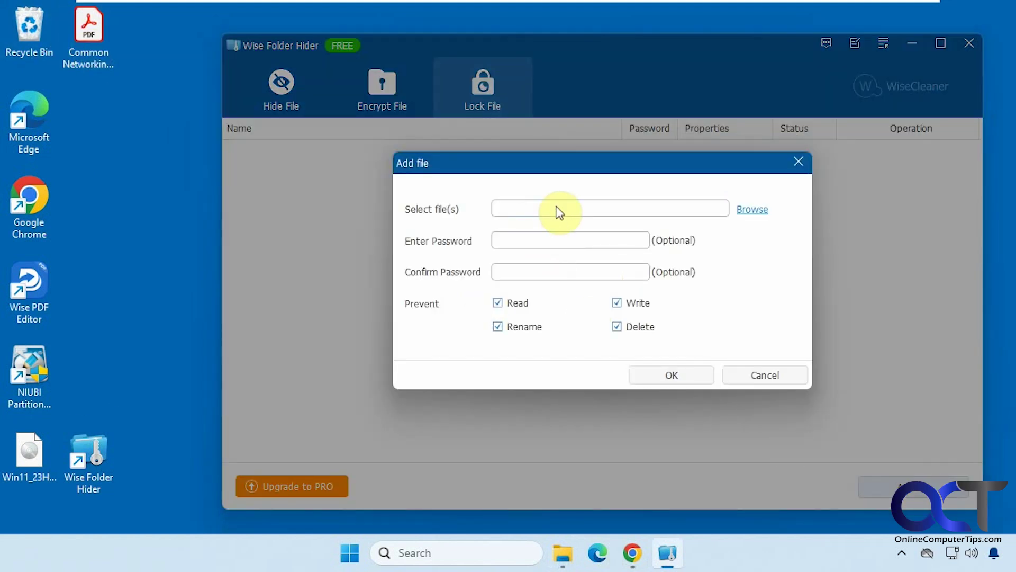
click(752, 209)
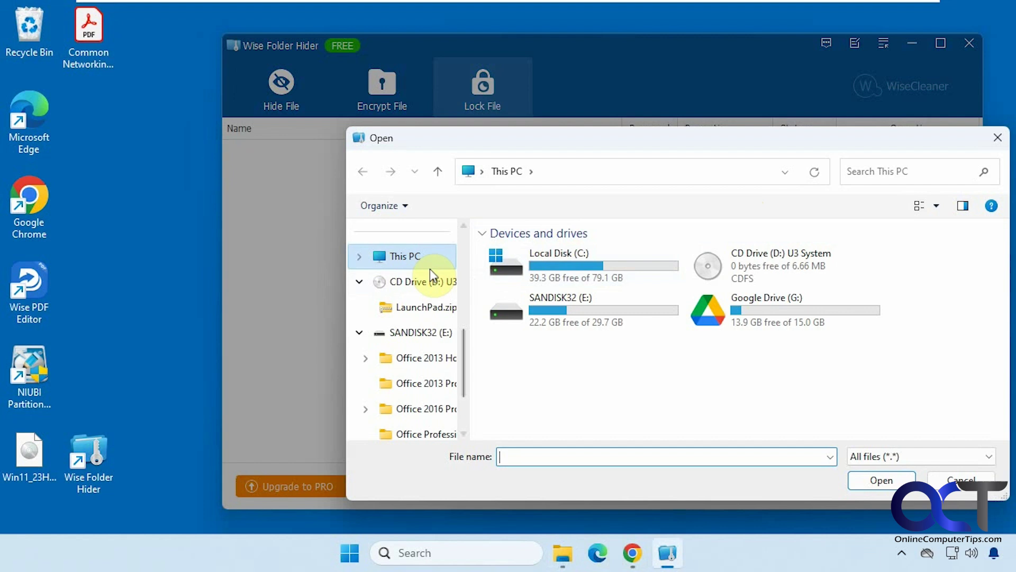
click(465, 237)
click(465, 236)
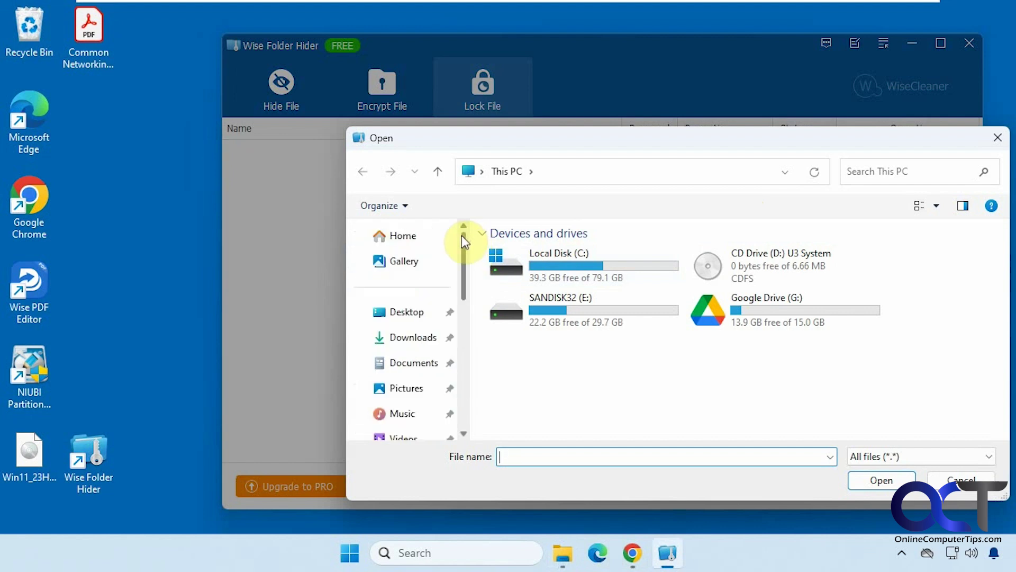
click(415, 312)
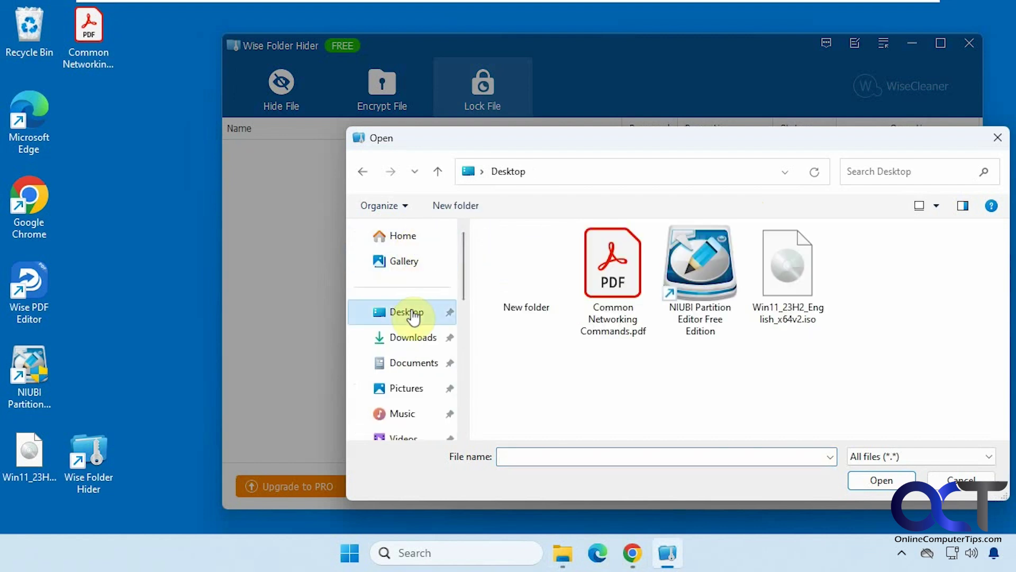
double_click(588, 310)
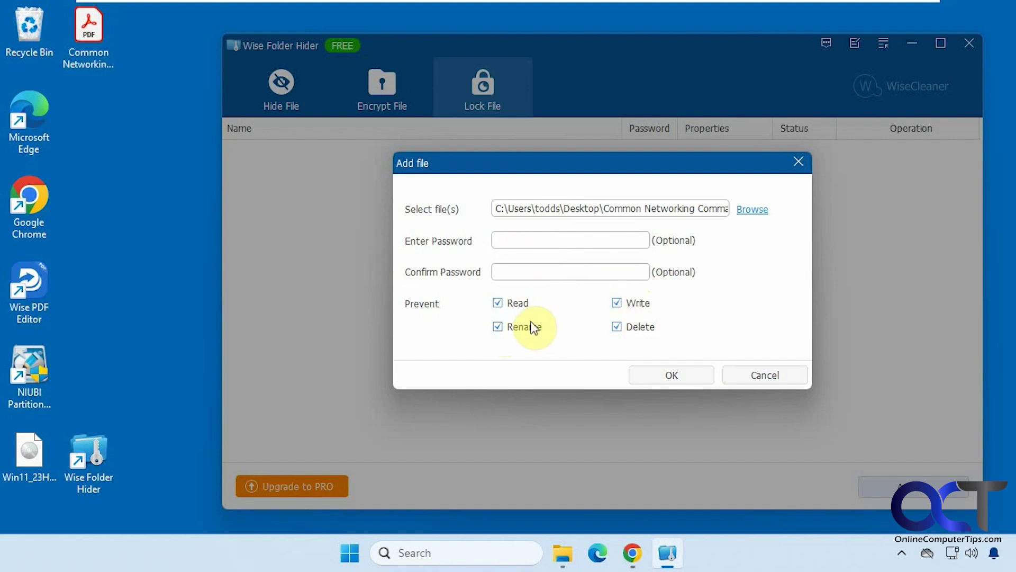
Lock the PDF without a password, preventing only reading, by unchecking Rename and Delete.
click(499, 326)
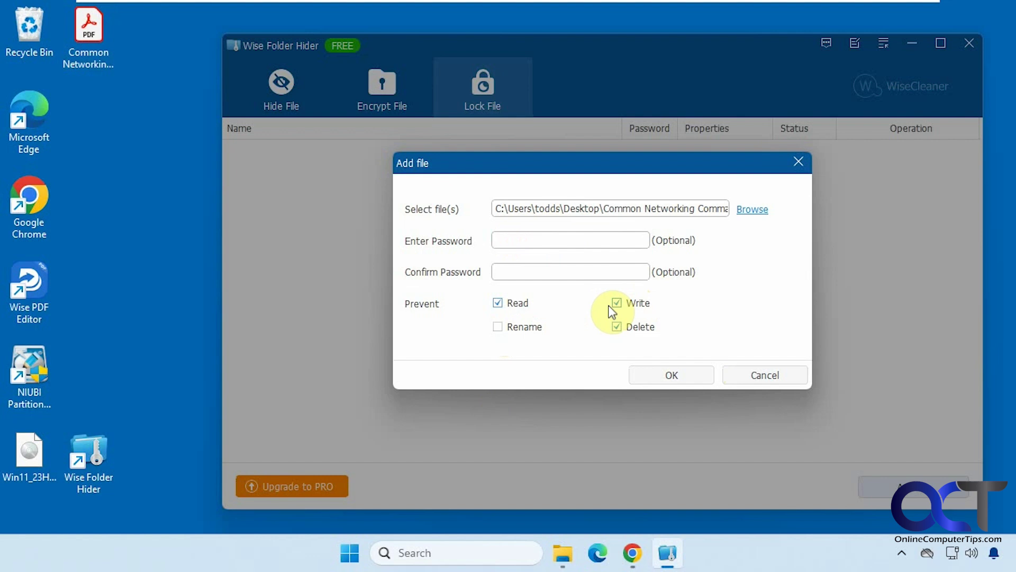
click(617, 326)
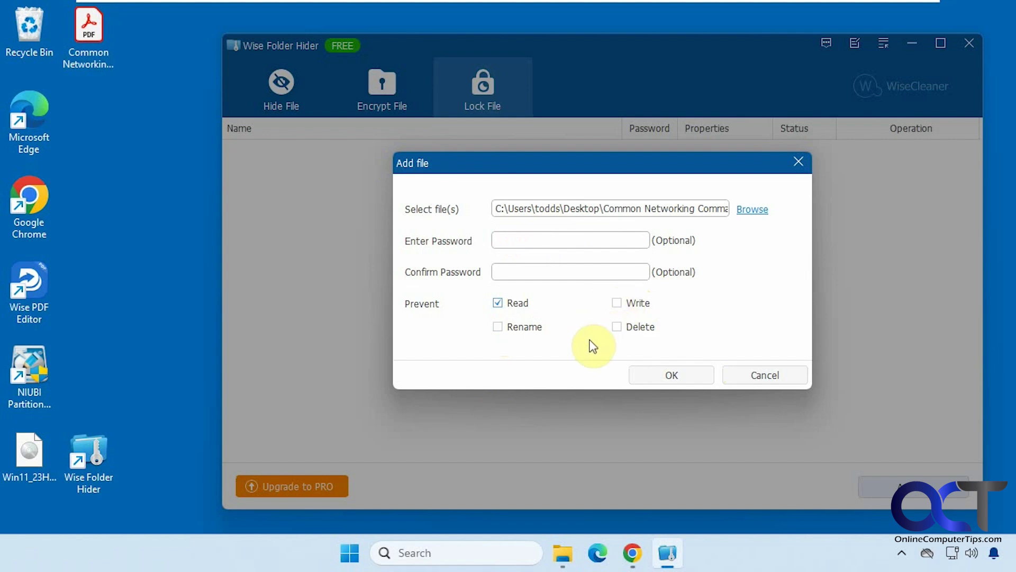
click(659, 376)
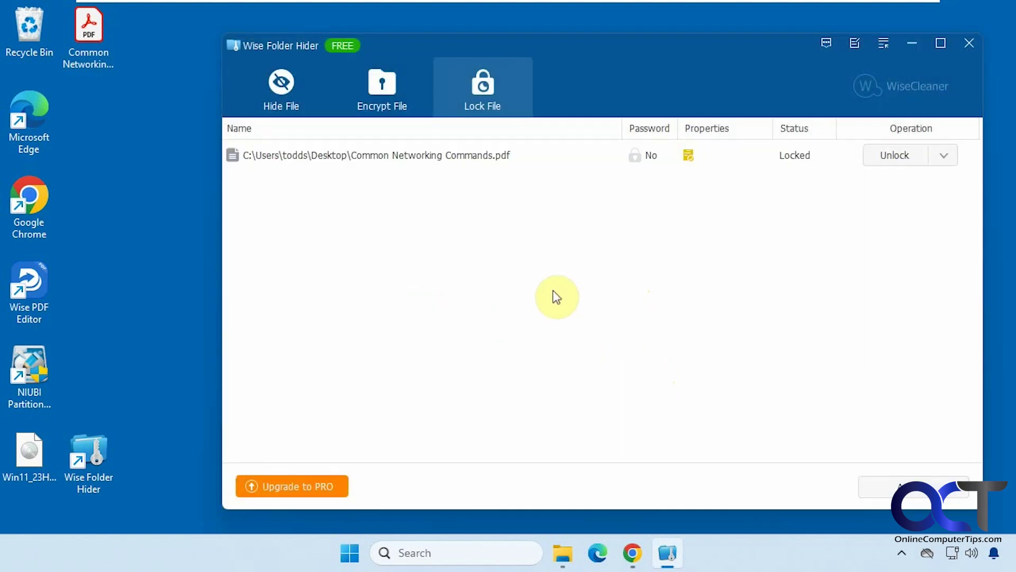
Confirm the locked PDF won't open, then unlock Common Networking Commands.pdf and reopen it successfully.
double_click(97, 54)
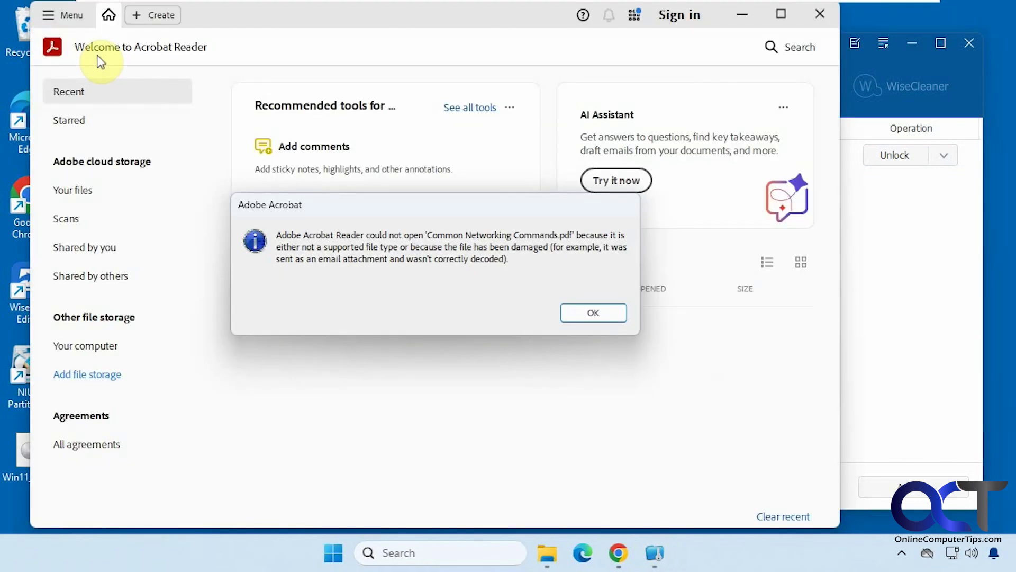
click(593, 313)
click(822, 15)
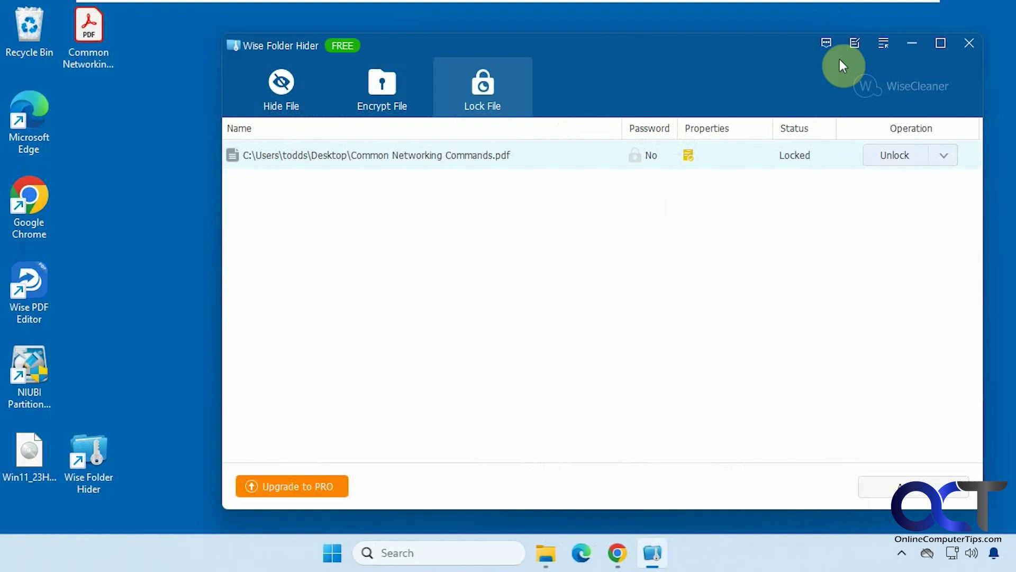
click(901, 154)
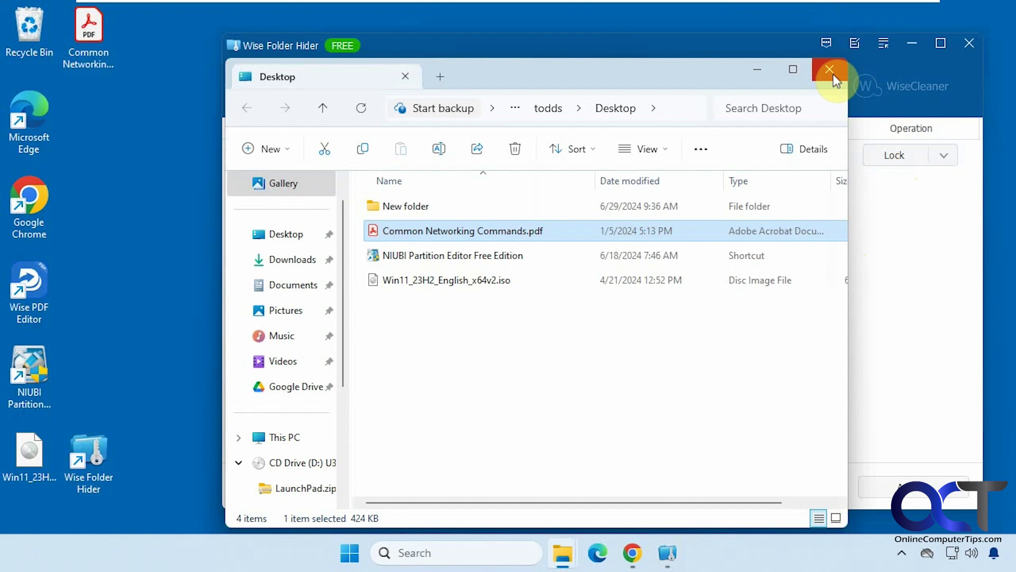
click(833, 75)
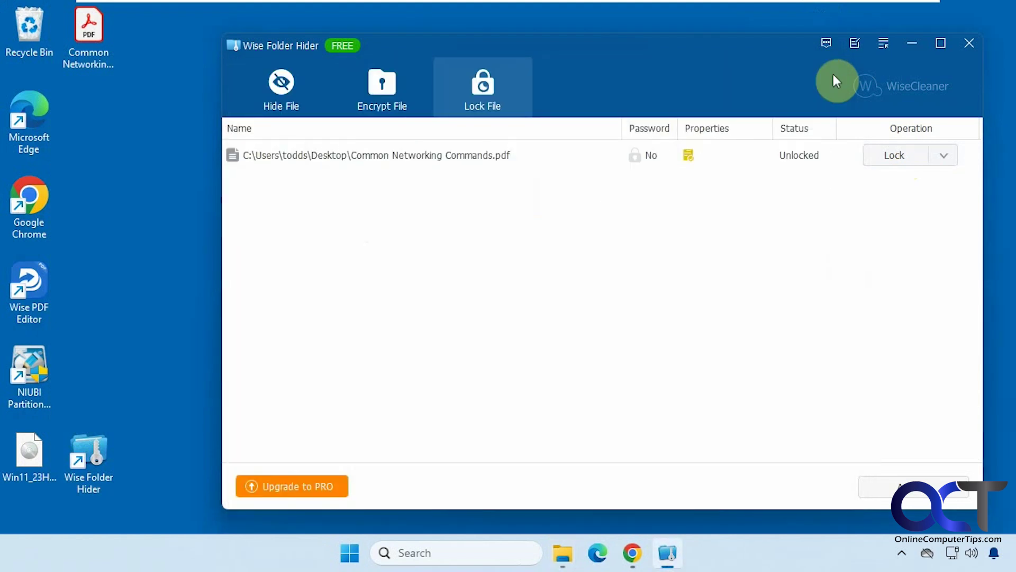
double_click(98, 48)
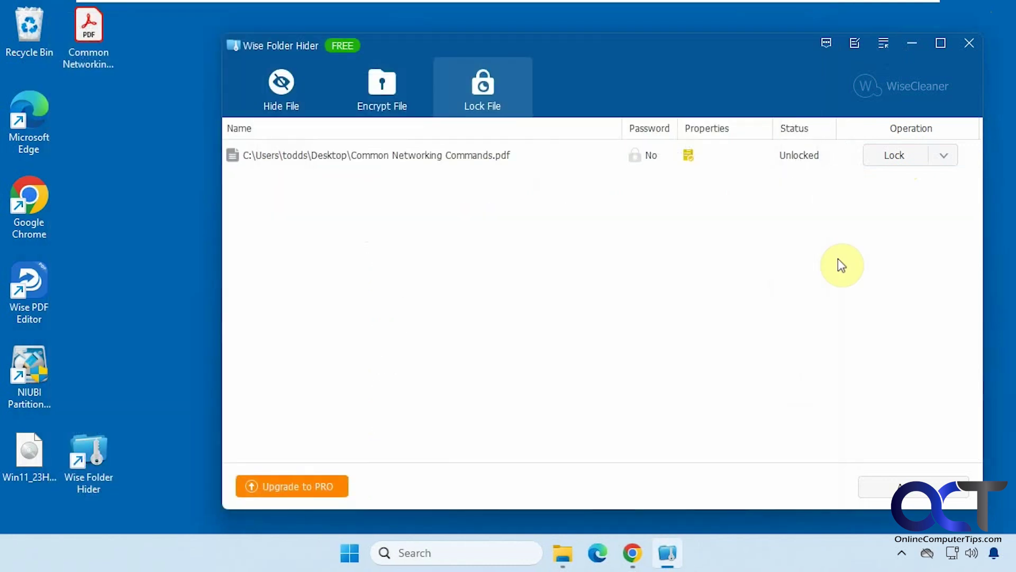
Delete Common Networking Commands.pdf from the Lock File list and verify it's still on the desktop.
click(945, 157)
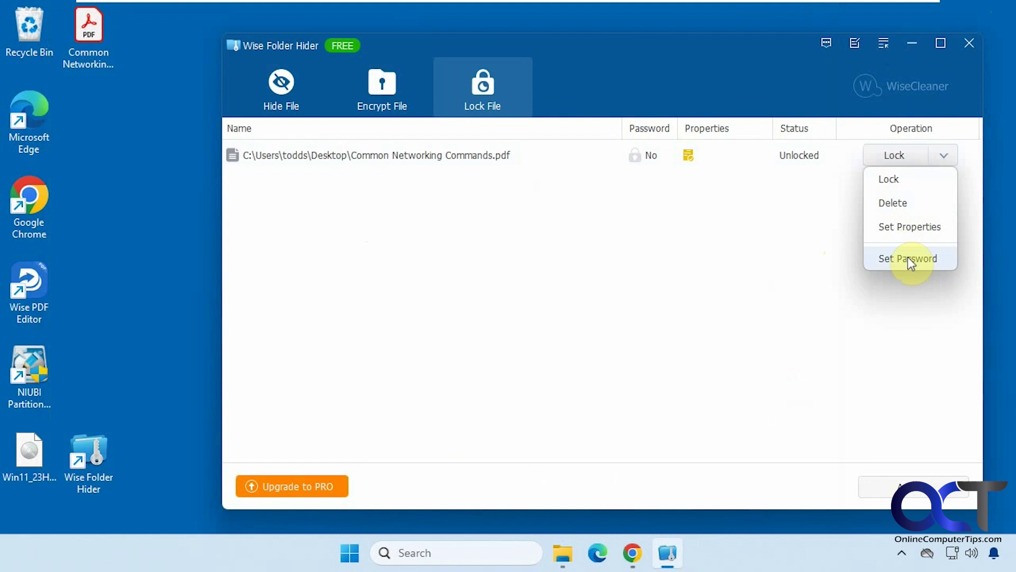
click(917, 231)
click(696, 329)
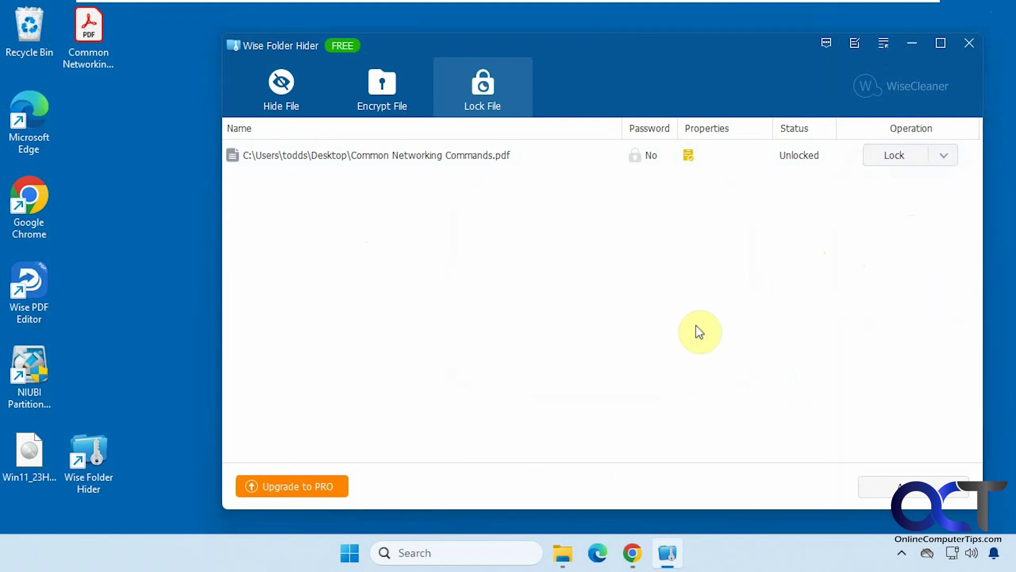
click(944, 155)
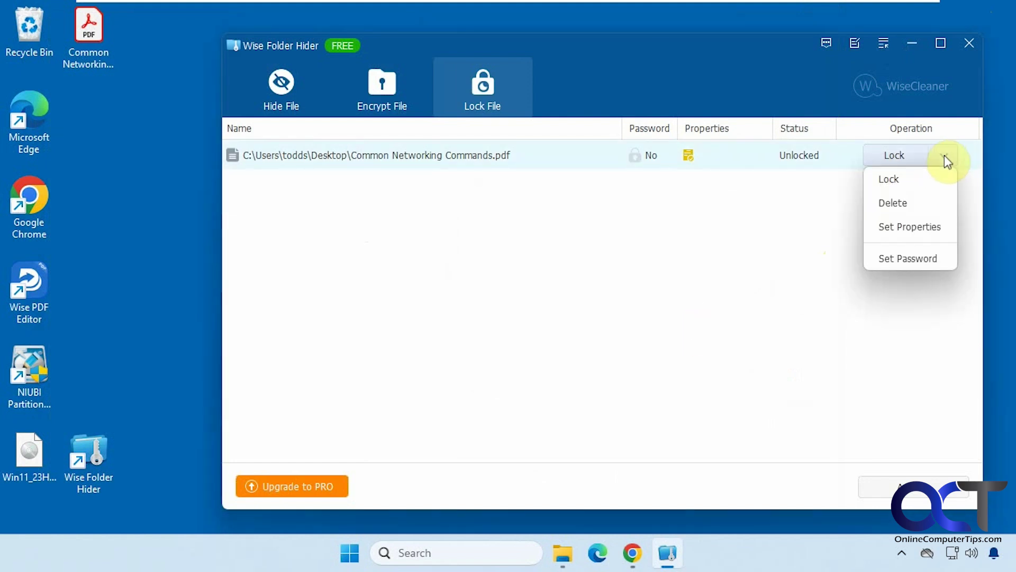
click(917, 202)
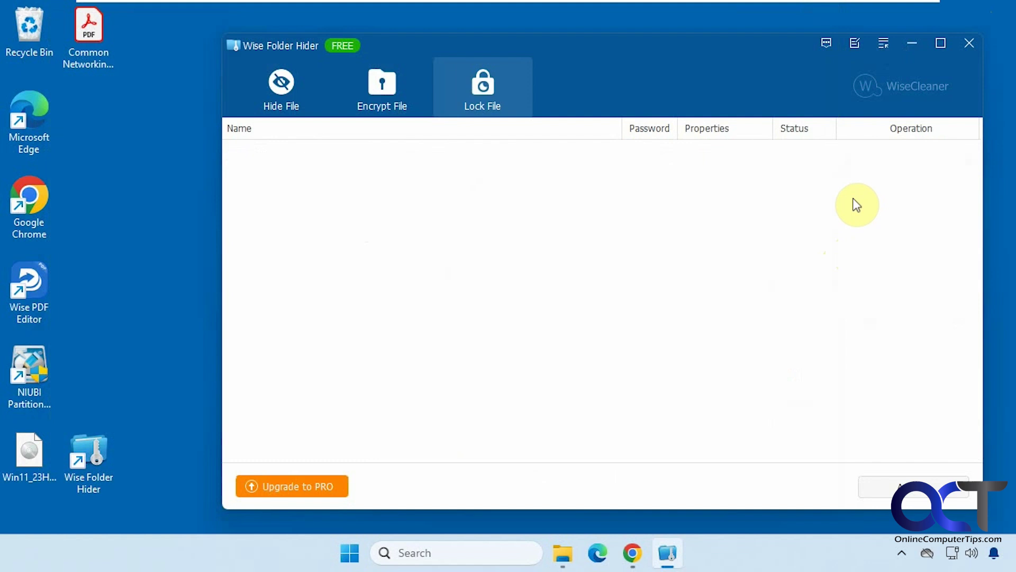
key(super+e)
click(607, 230)
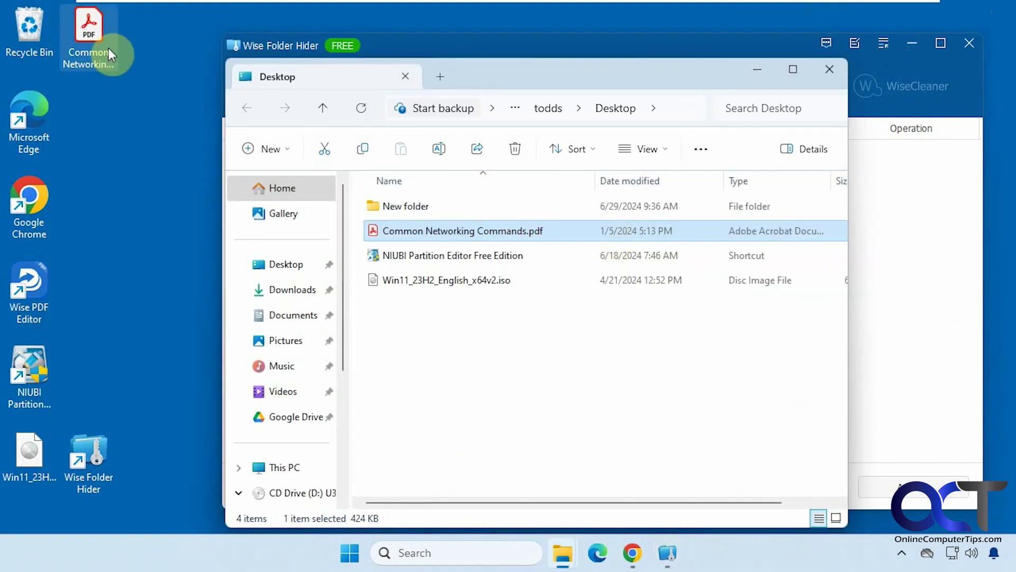
click(830, 70)
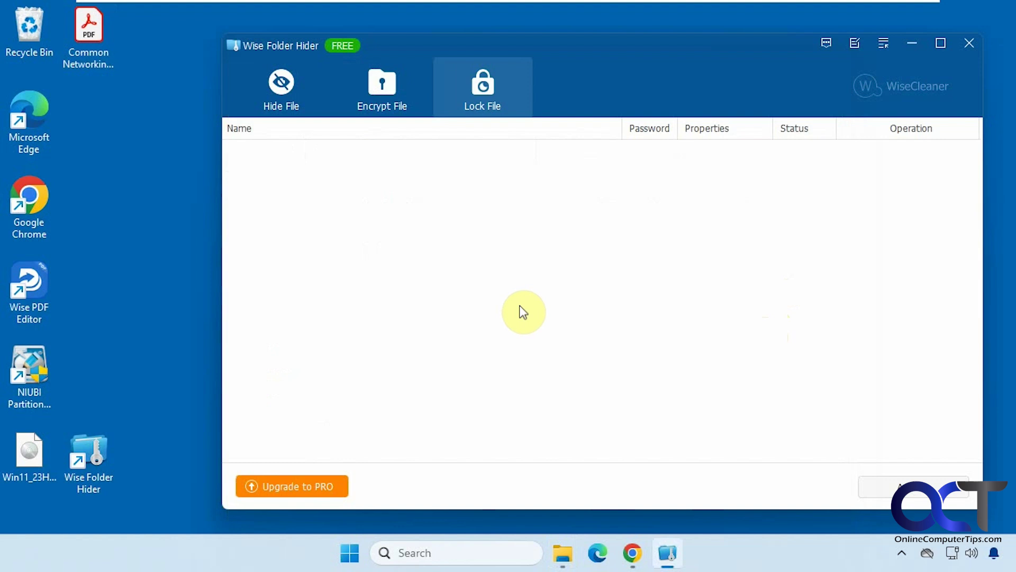
On the Encrypt File page, create a 50 MB locker named EncryptedFiles.wfhd, mounted as Z:.
click(391, 94)
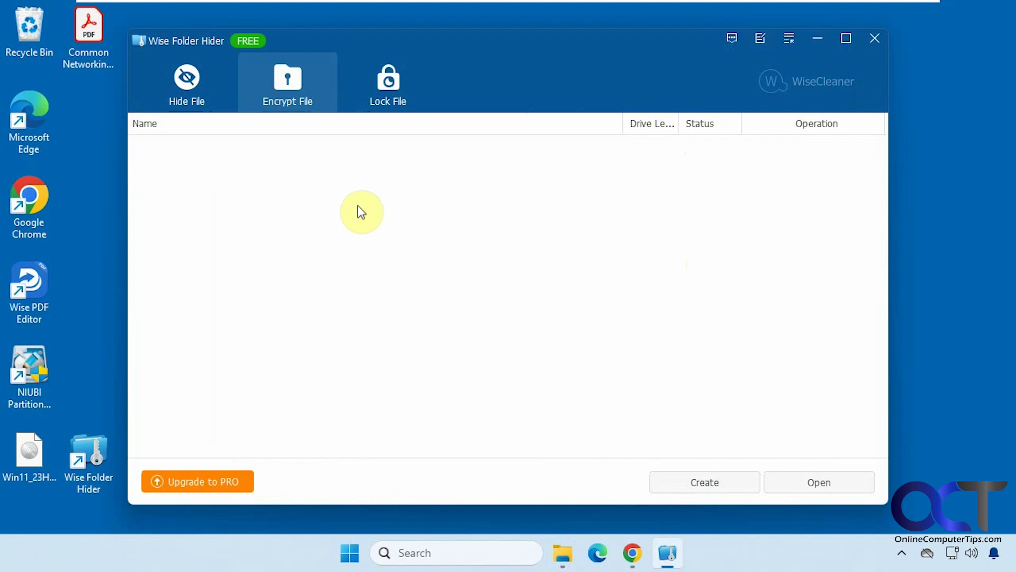
click(705, 482)
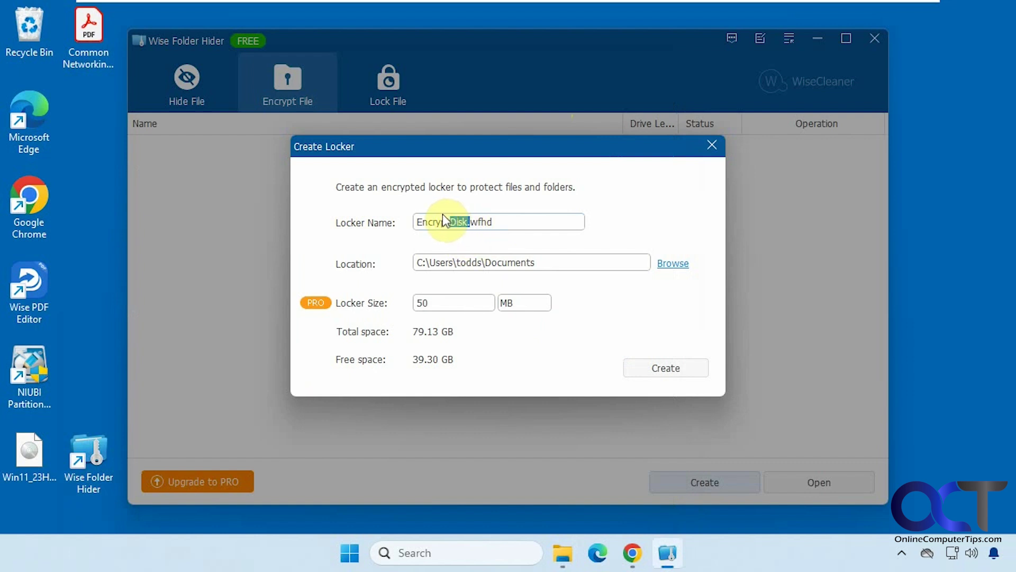
text(edFiles.)
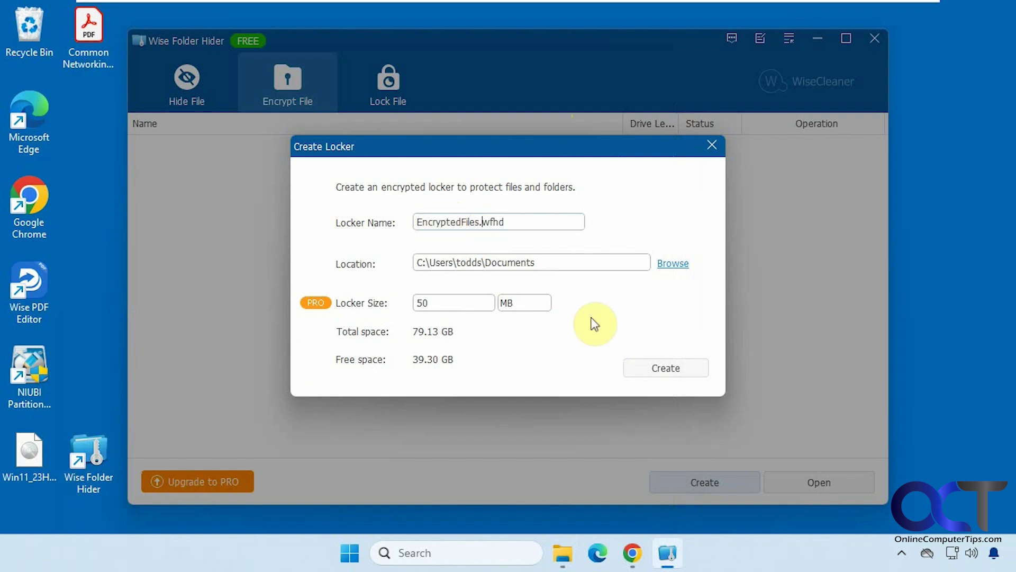
click(651, 368)
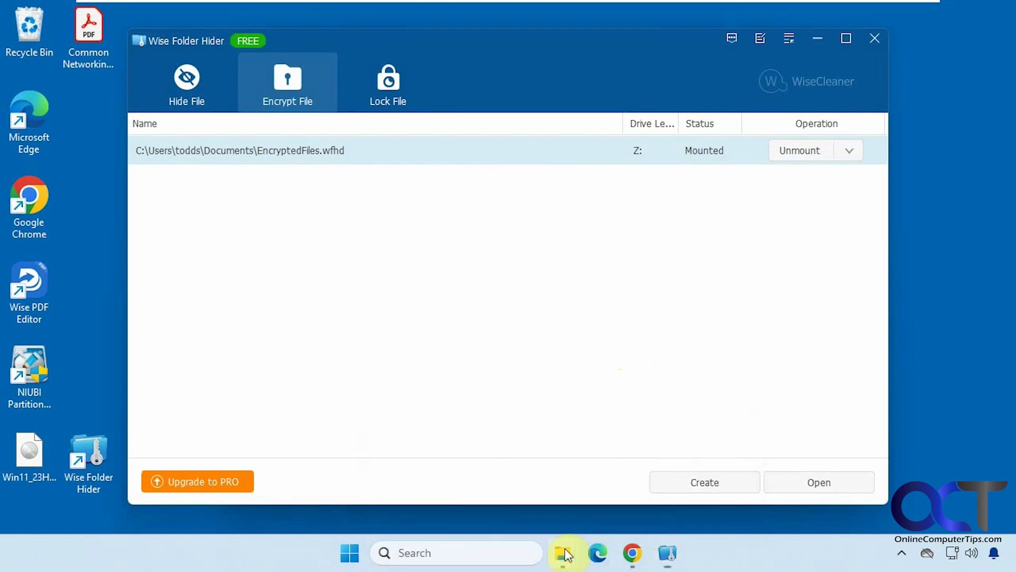
Drag Common Networking Commands.pdf from the desktop into WFHDisk (Z:) and choose Move here.
mouse_move(563, 549)
click(728, 419)
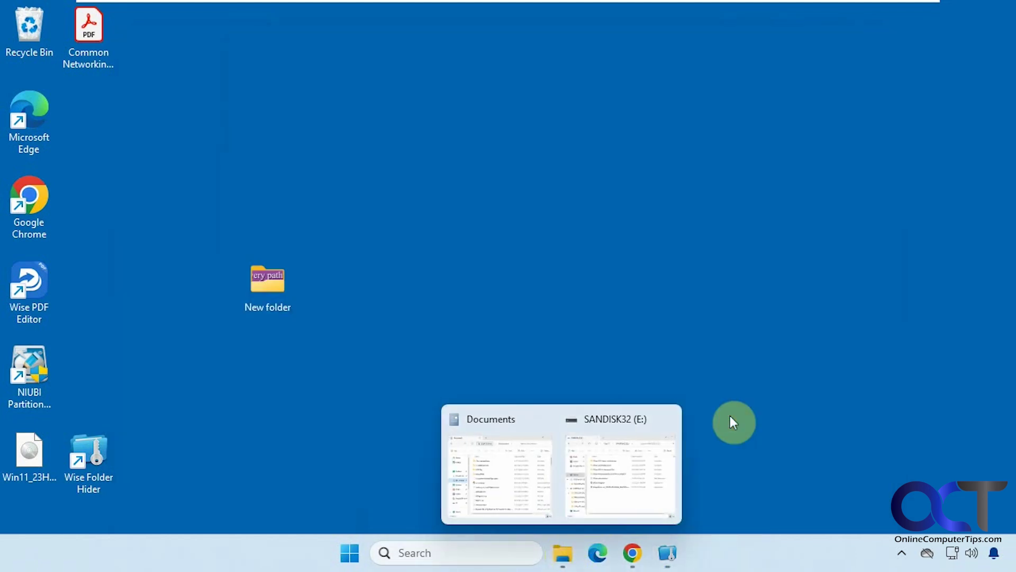
click(520, 475)
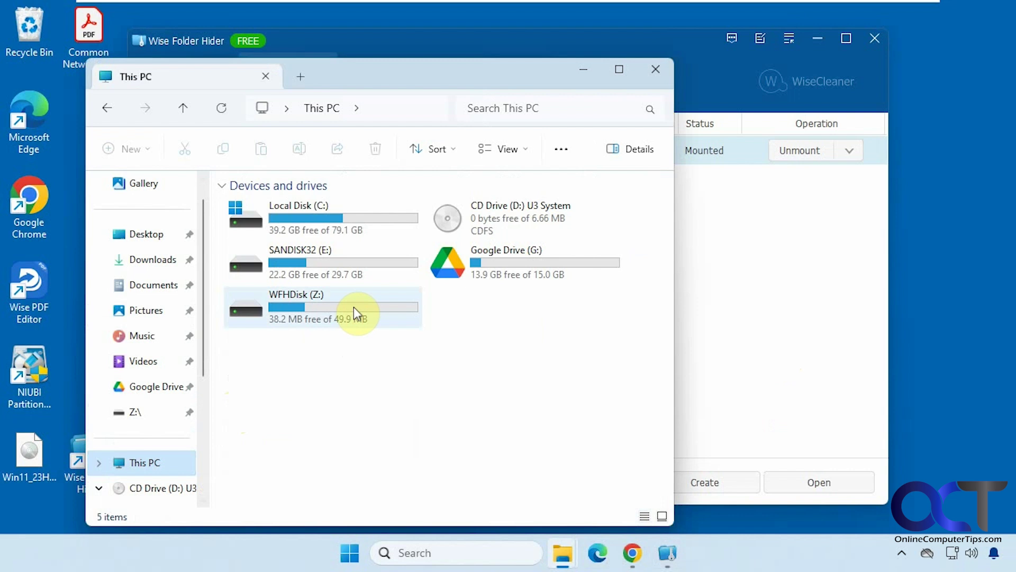
double_click(337, 309)
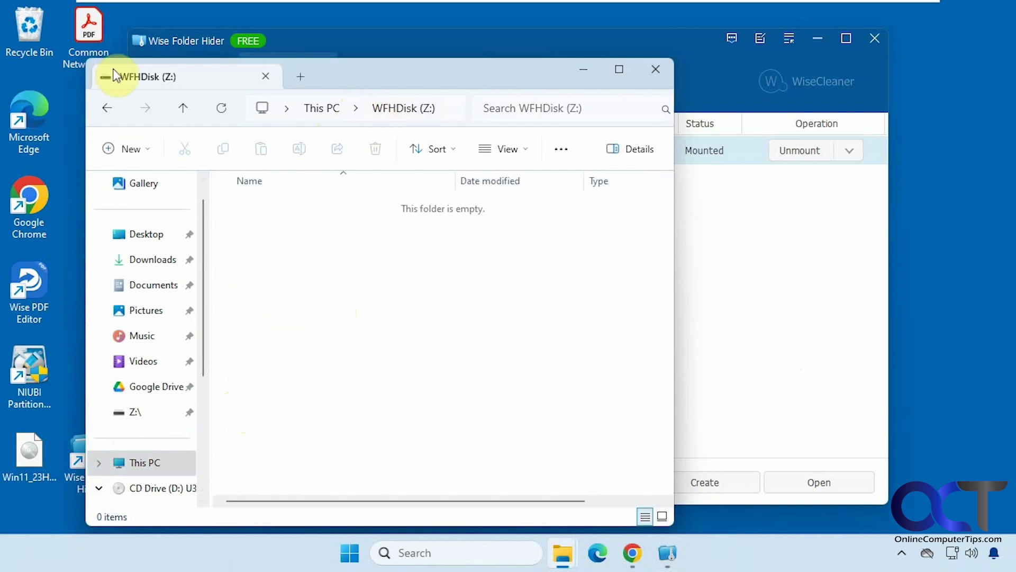
drag(89, 29, 306, 270)
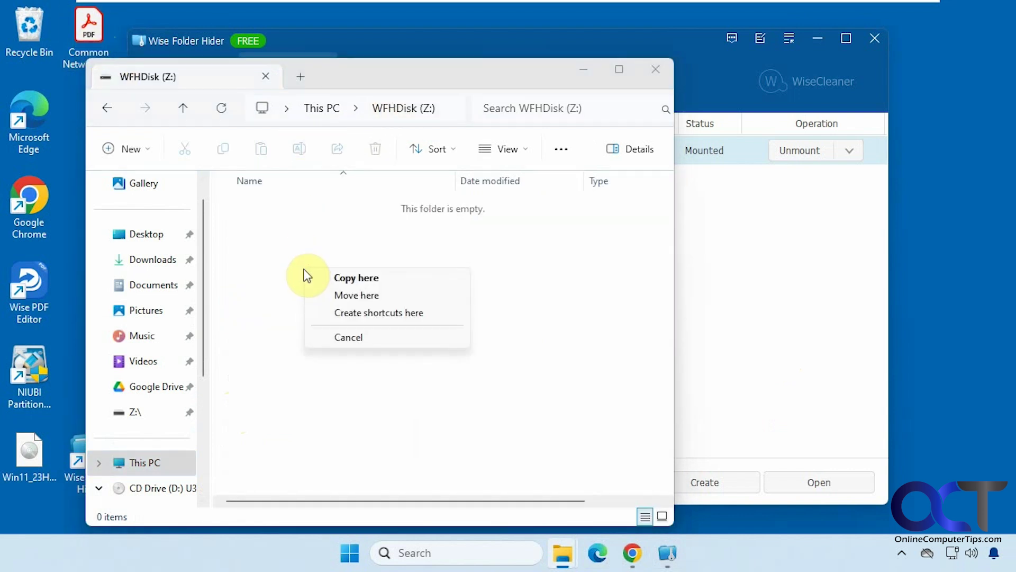
click(329, 294)
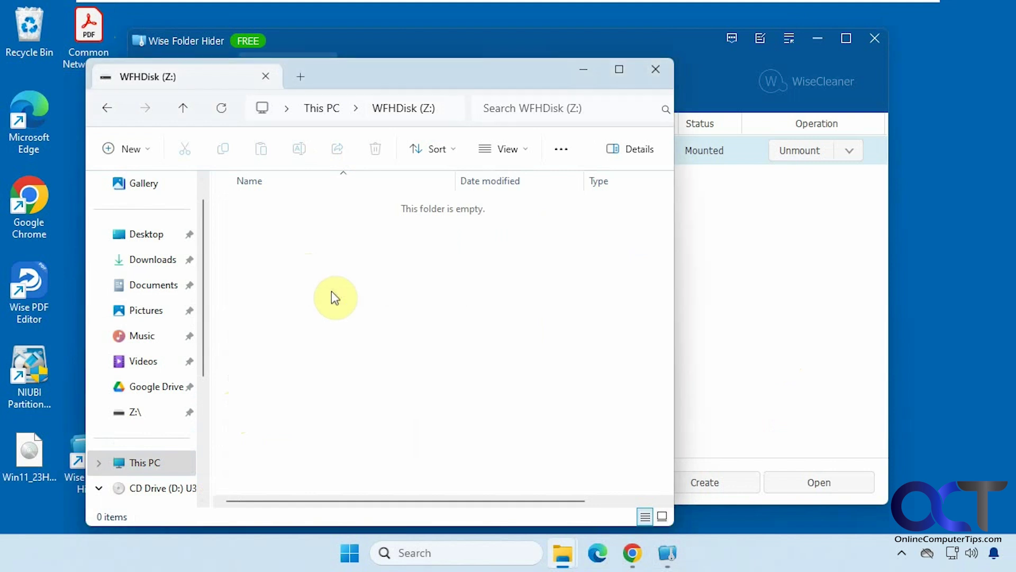
click(655, 74)
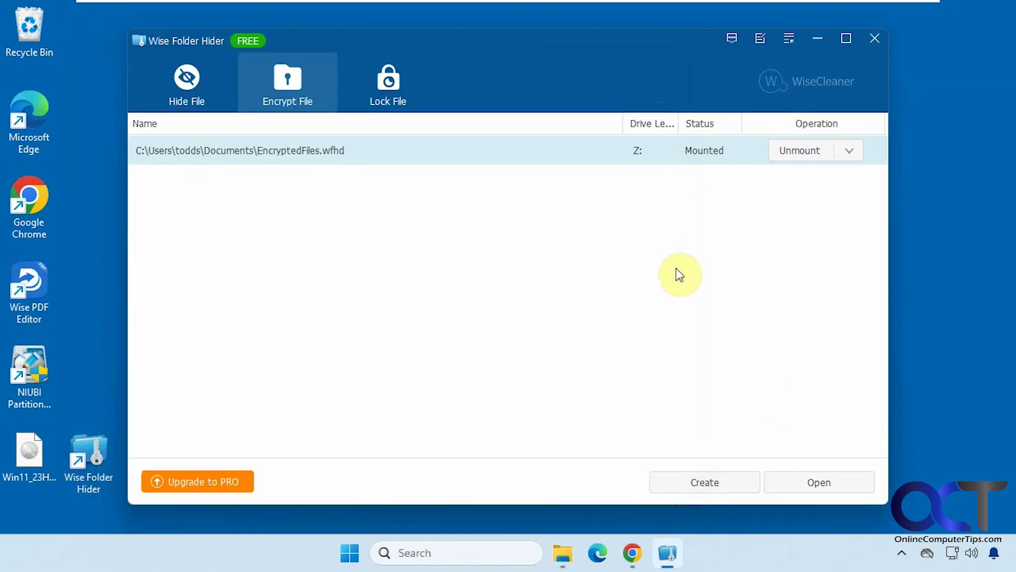
Exit Wise Folder Hider, confirm unmounting, and check the drives under This PC.
click(875, 39)
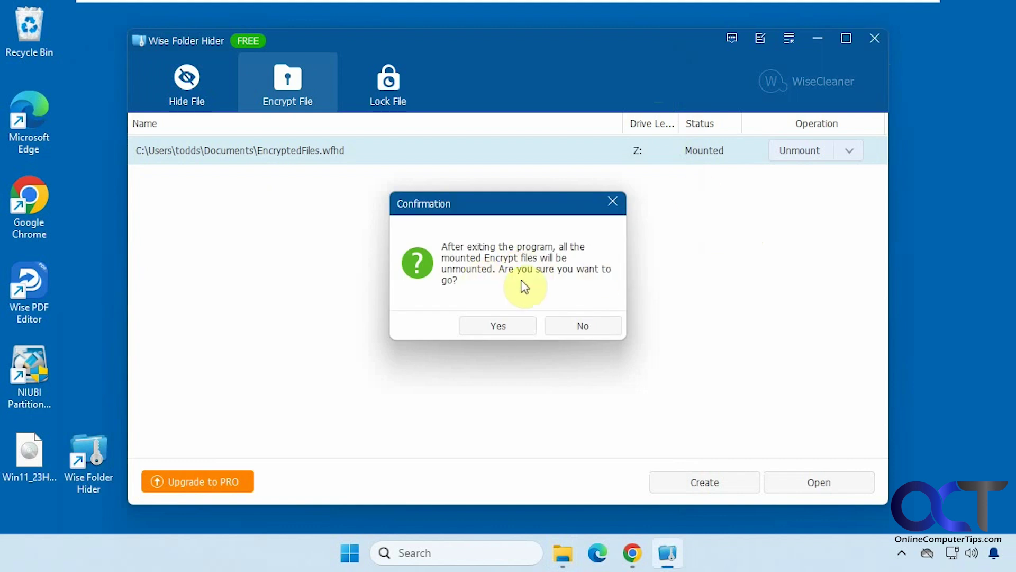
click(507, 322)
click(580, 553)
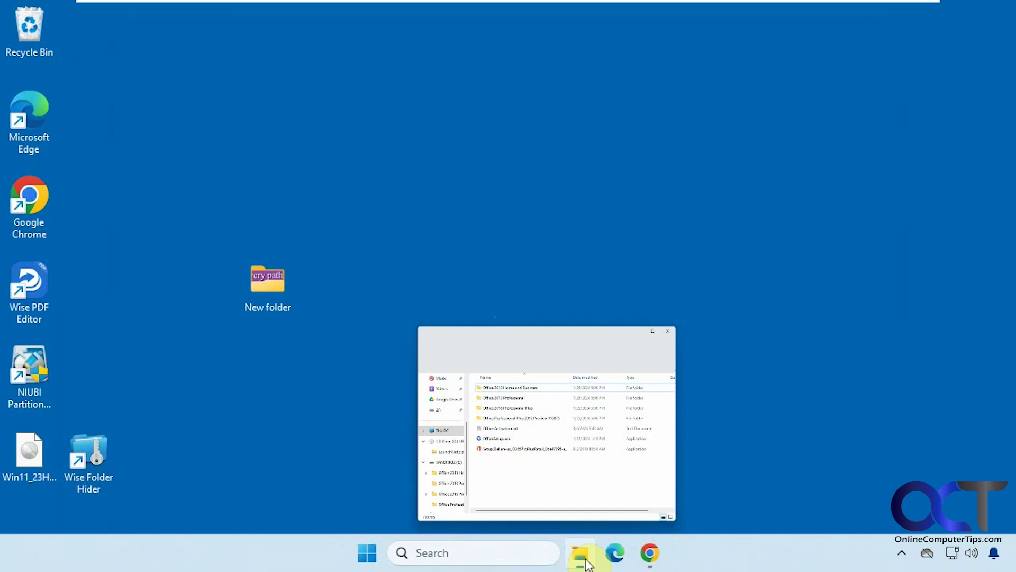
click(263, 297)
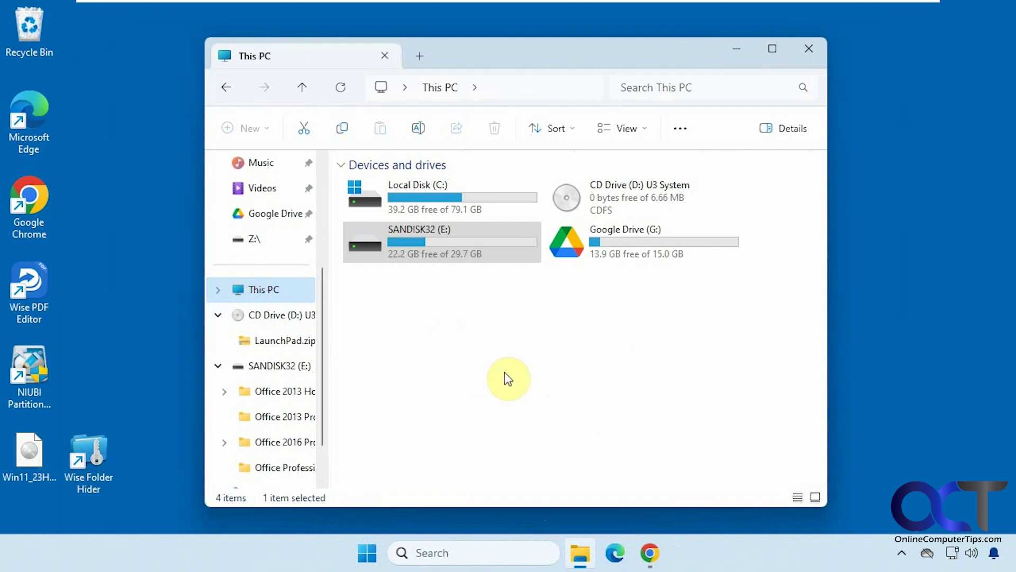
Relaunch Wise Folder Hider from the desktop and log in with its password.
double_click(64, 436)
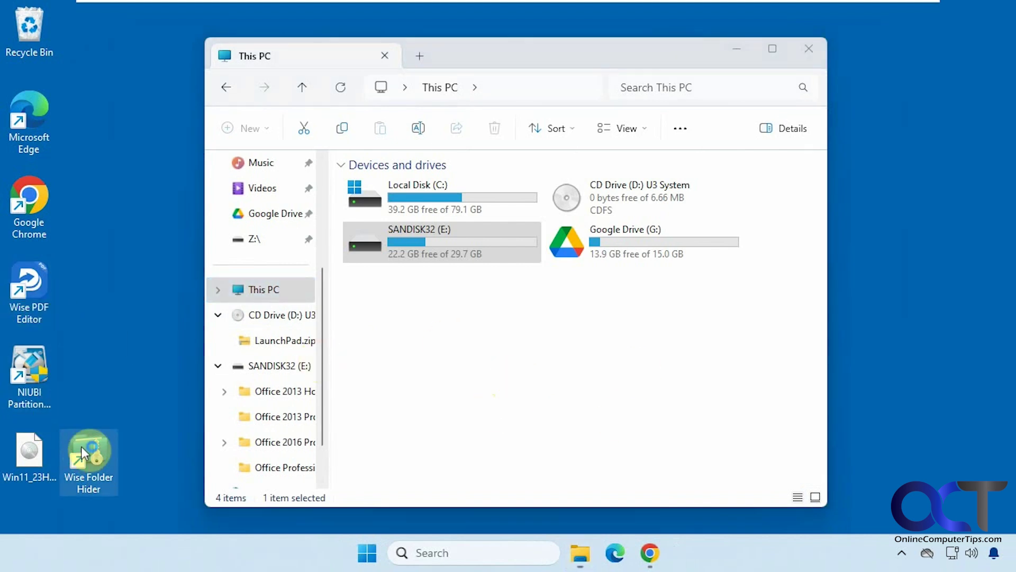
click(427, 409)
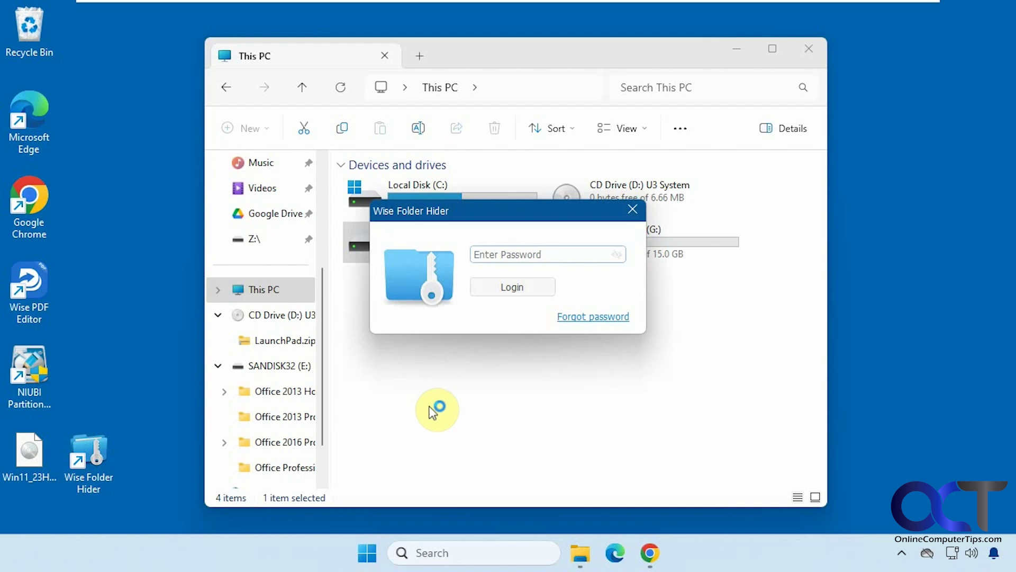
text(****)
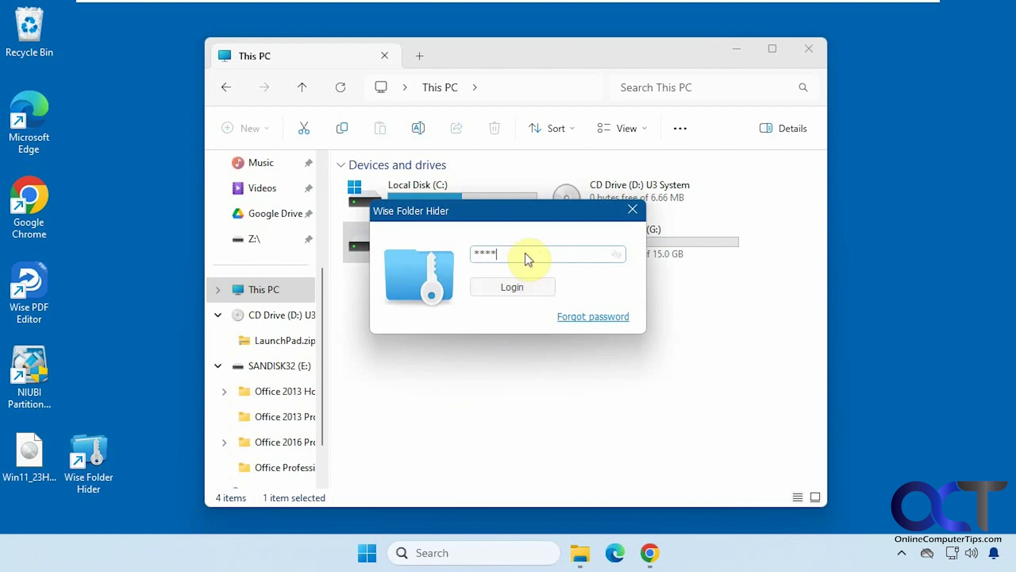
text(*****)
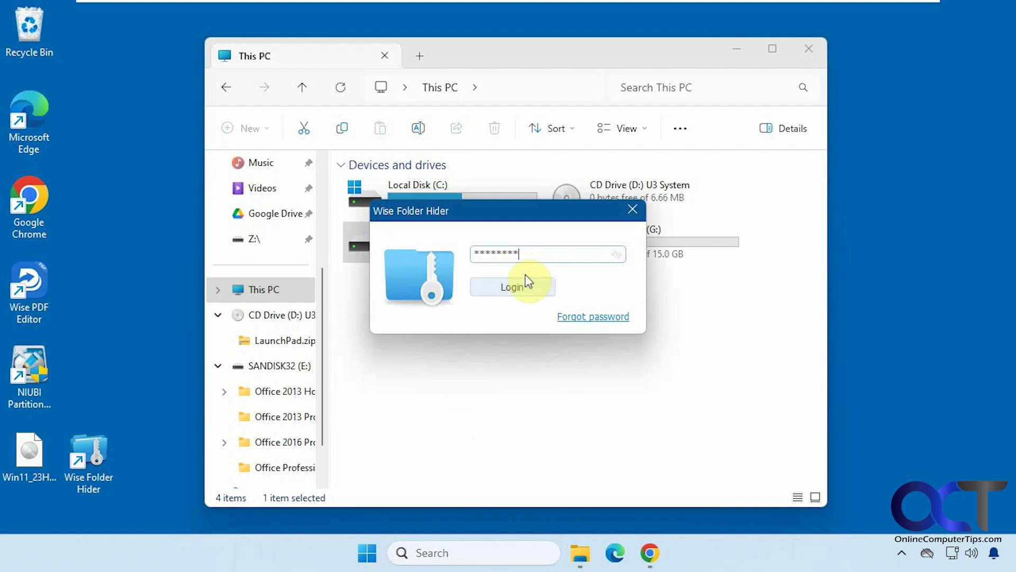
click(524, 283)
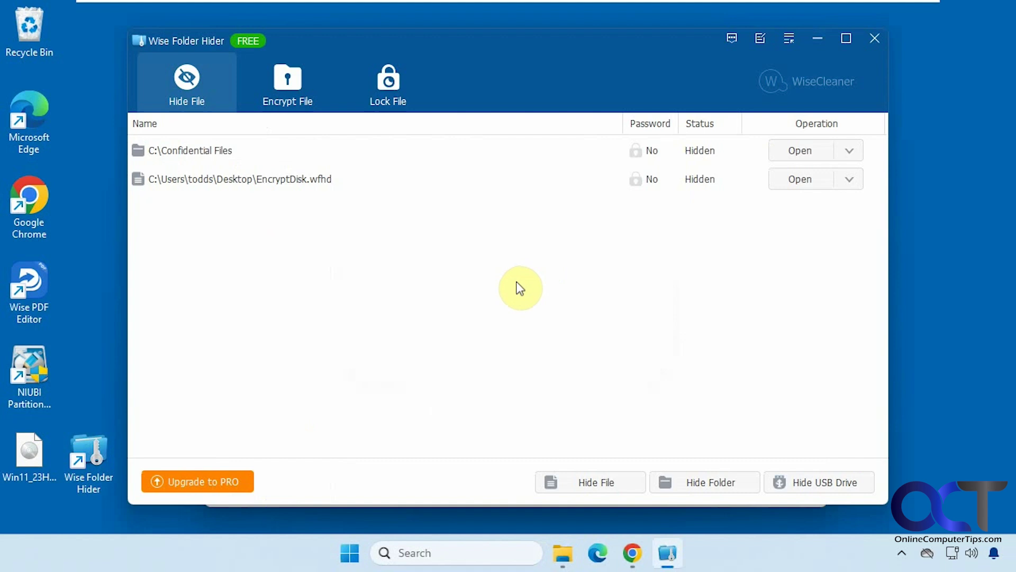
Mount EncryptedFiles.wfhd as drive Z: and check WFHDisk (Z:) in This PC.
click(288, 89)
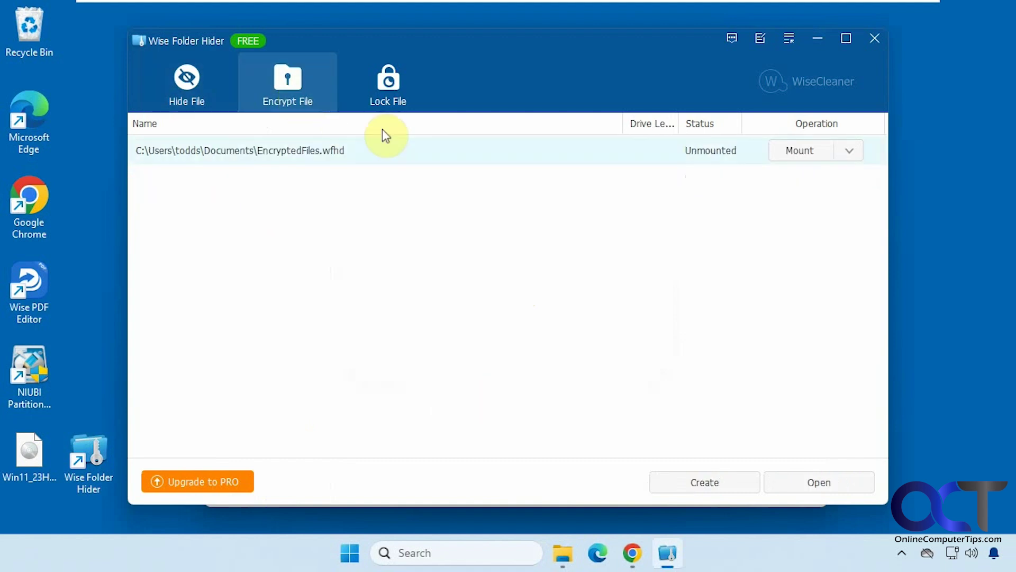
click(792, 151)
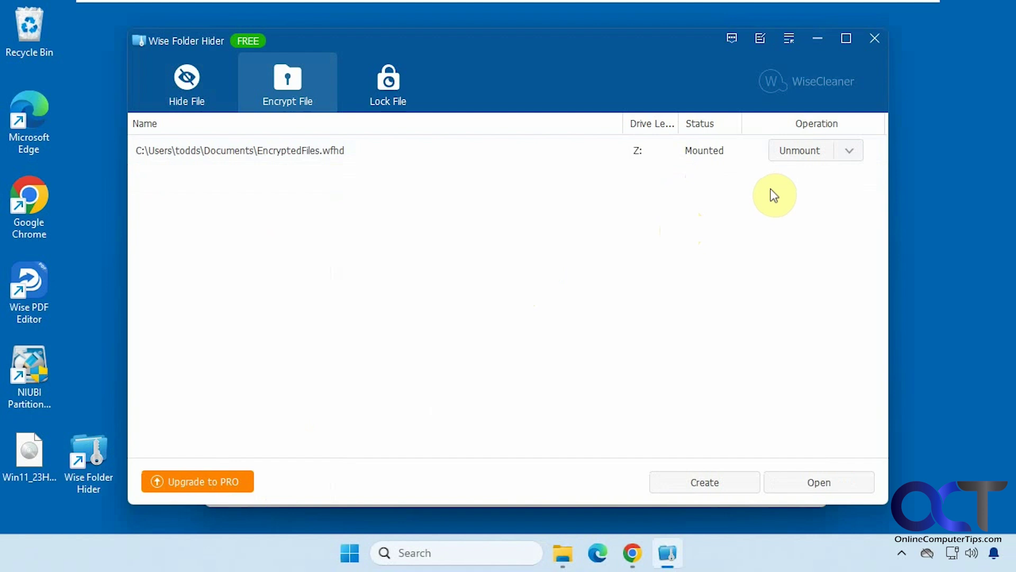
mouse_move(567, 547)
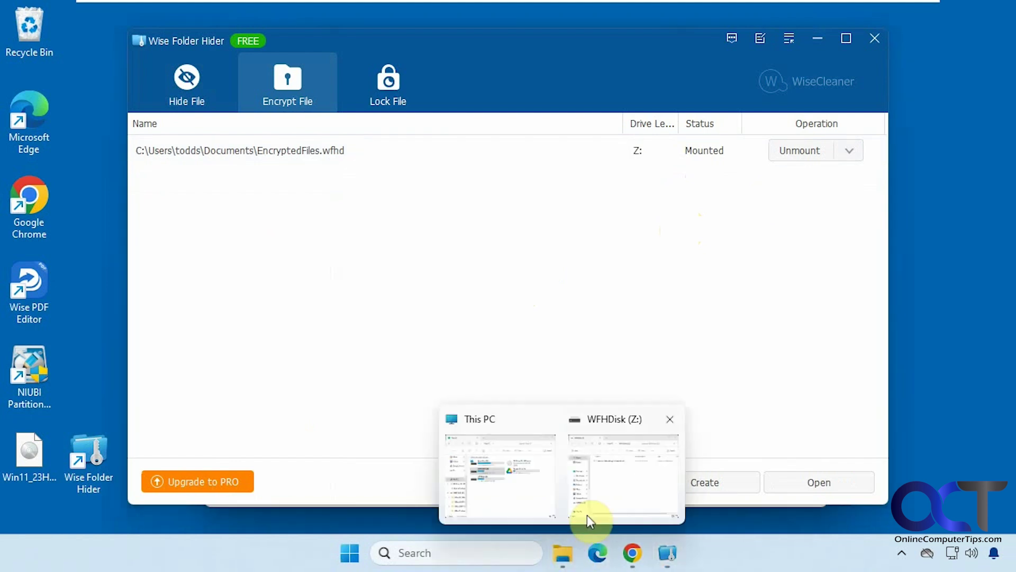
click(614, 503)
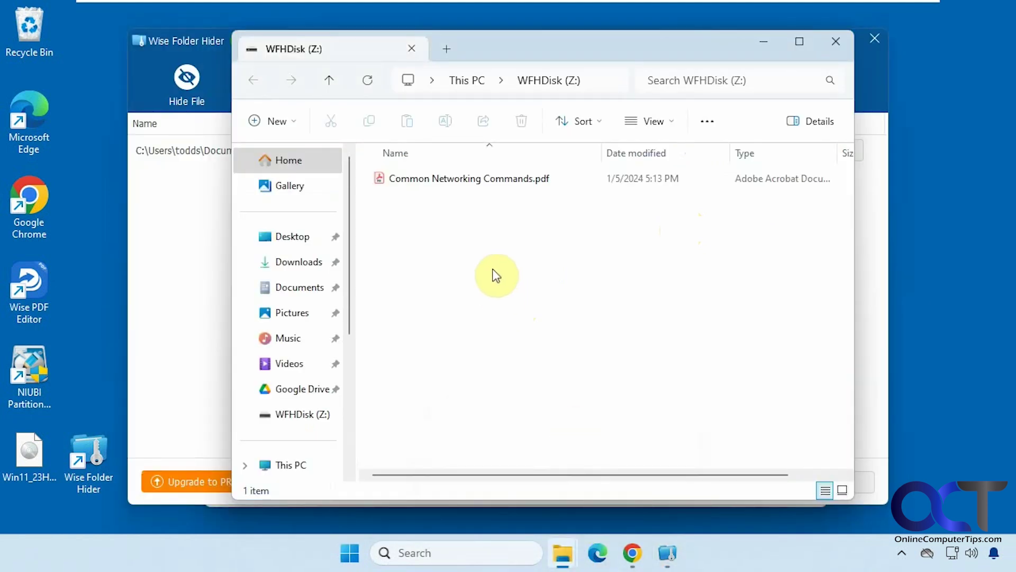
click(292, 465)
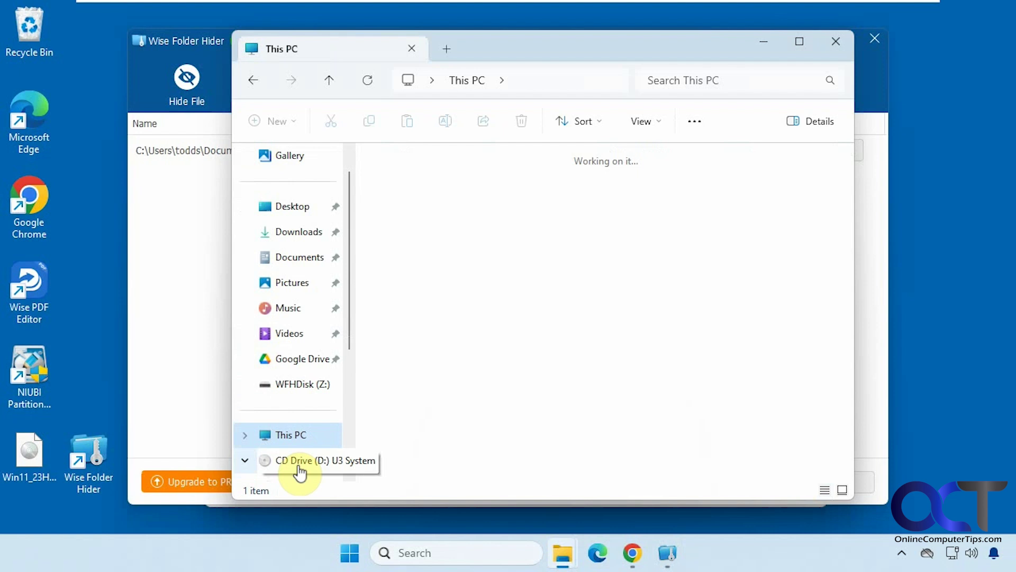
click(763, 42)
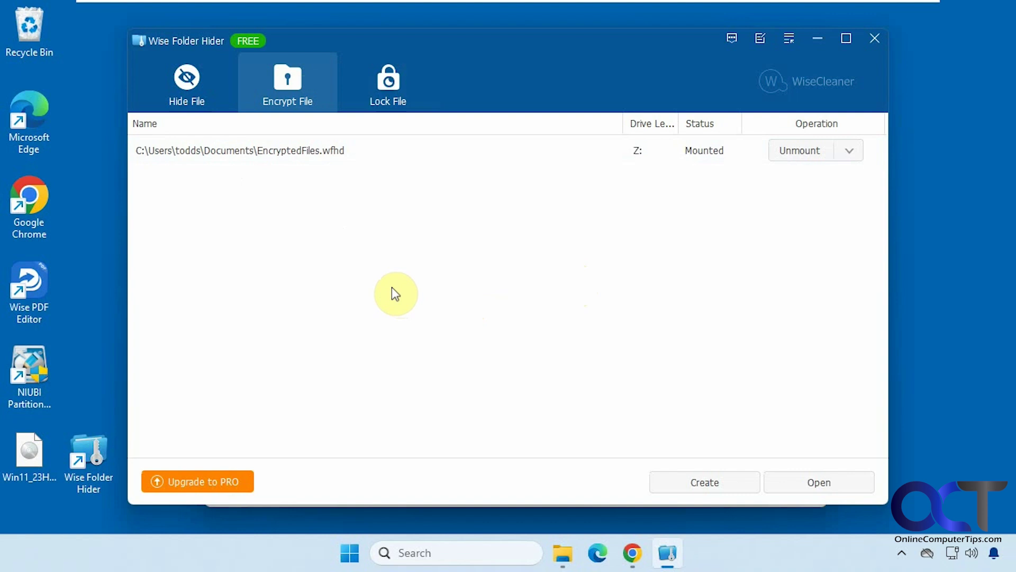
Load the pasted wisecleaner.com Wise Folder Hider PRO upgrade address in Edge.
click(598, 553)
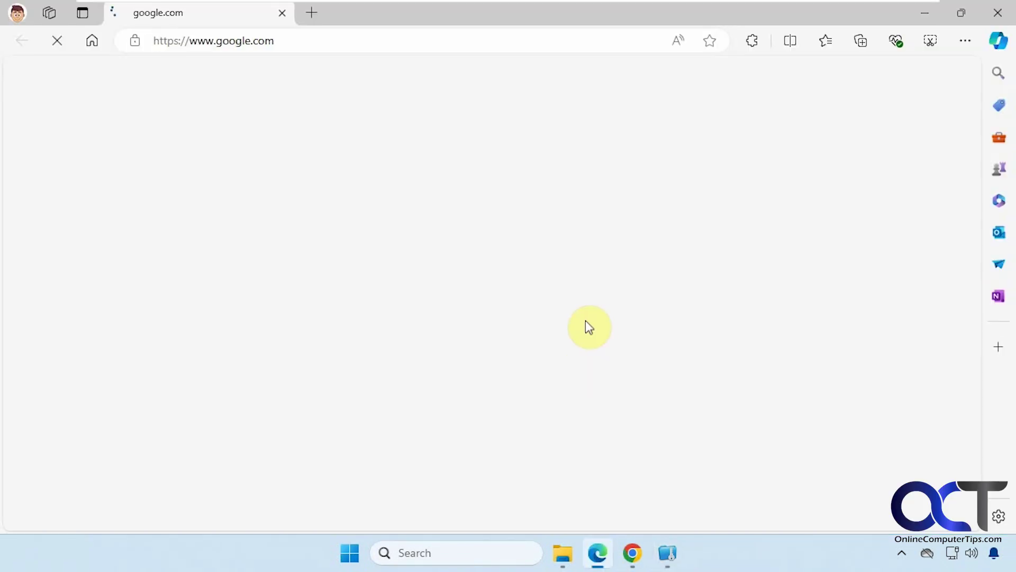
click(368, 38)
text(https://www.wisecleaner.com/upgrade-wisefolderhider.html)
key(Return)
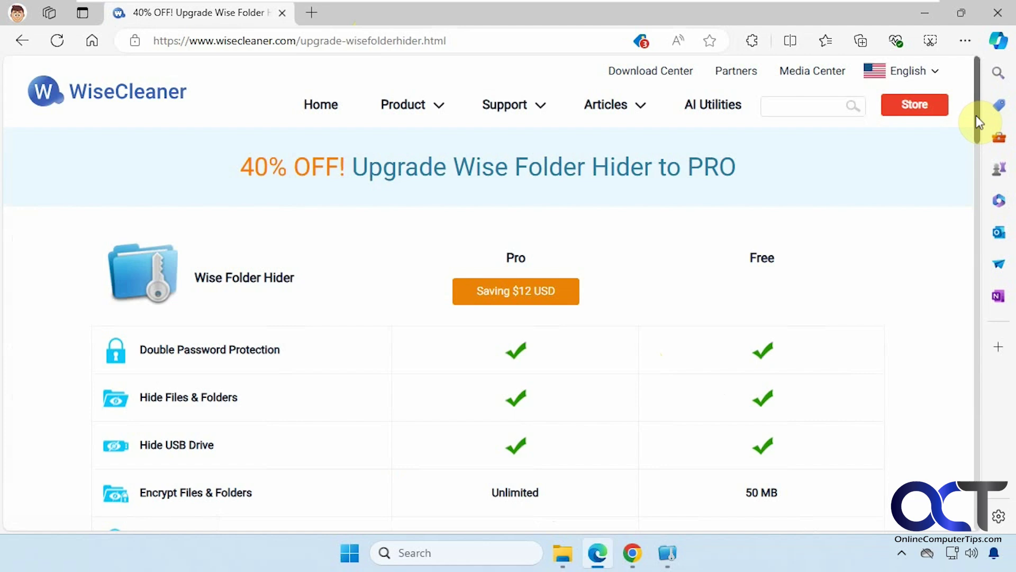
Scroll through the Pro ($17.97, unlimited encryption) versus Free (50 MB) comparison.
drag(977, 115, 973, 164)
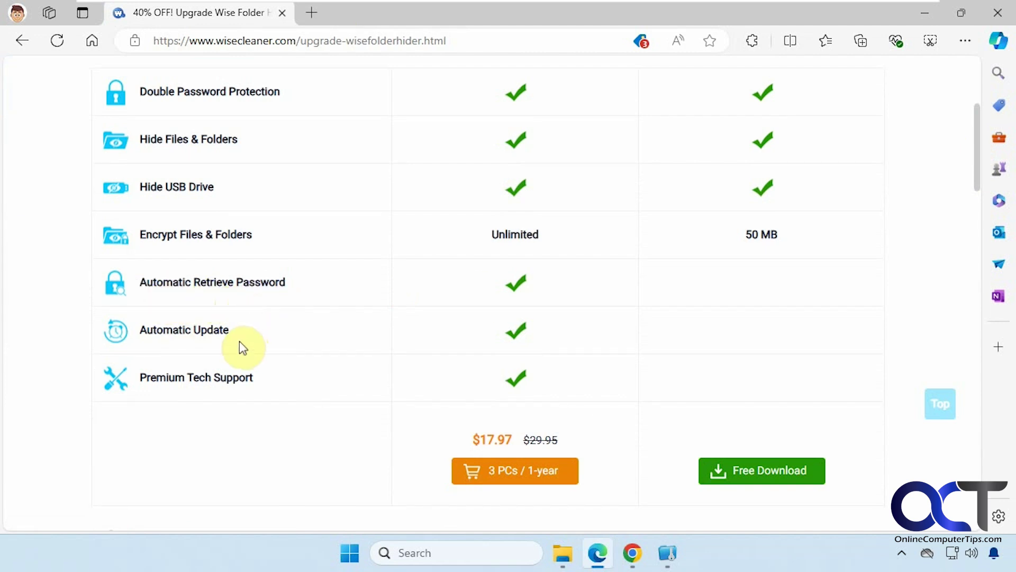
scroll(374, 370, down, 1)
scroll(376, 378, down, 2)
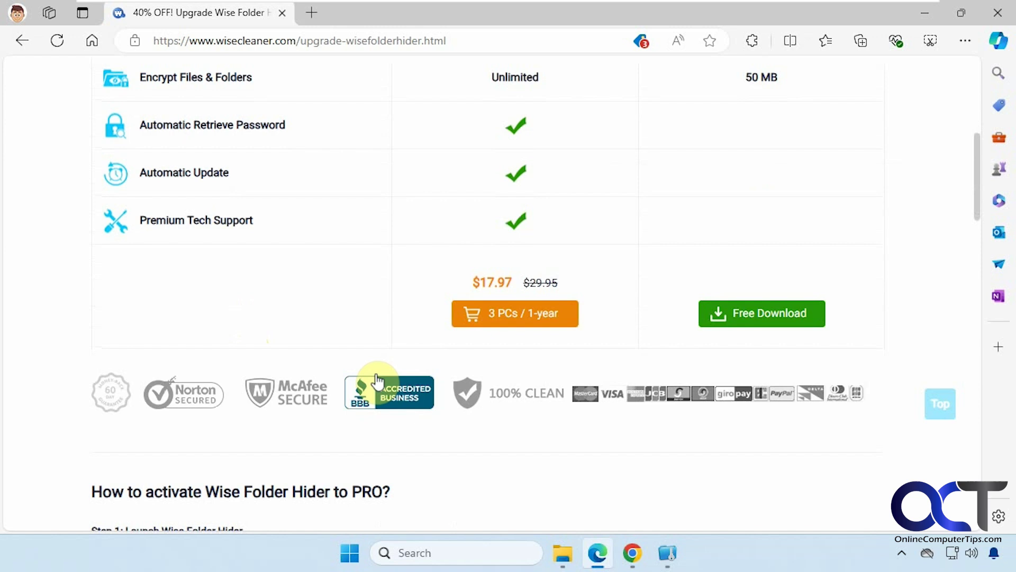
scroll(376, 381, up, 7)
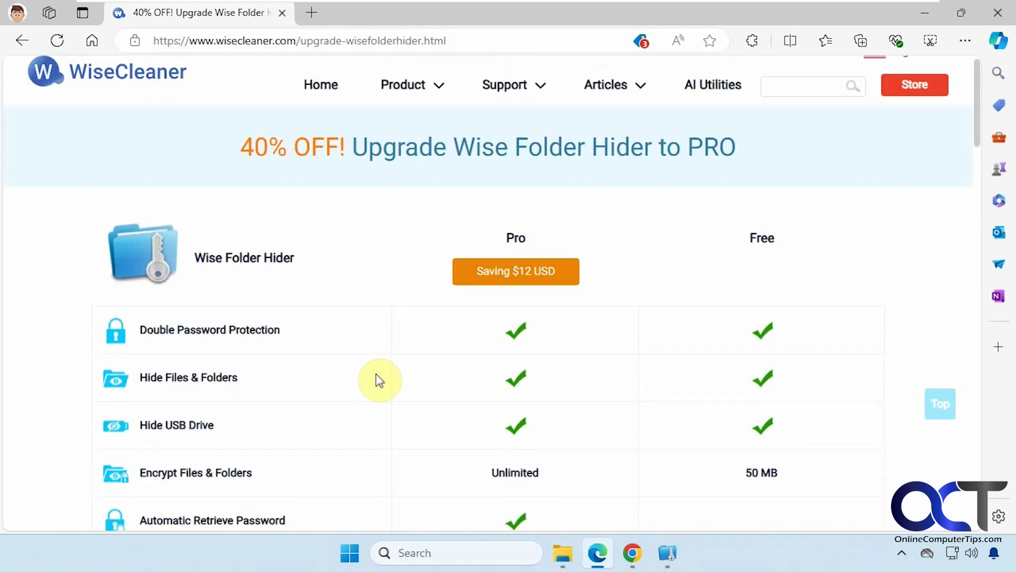